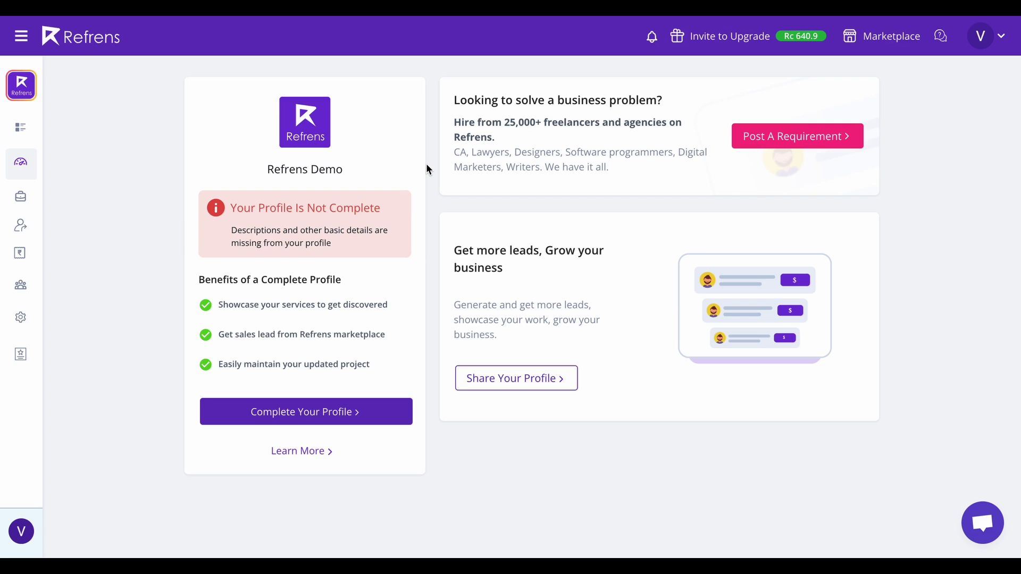
Start a new quotation from the Quotations & Estimates list.
mouse_move(32, 229)
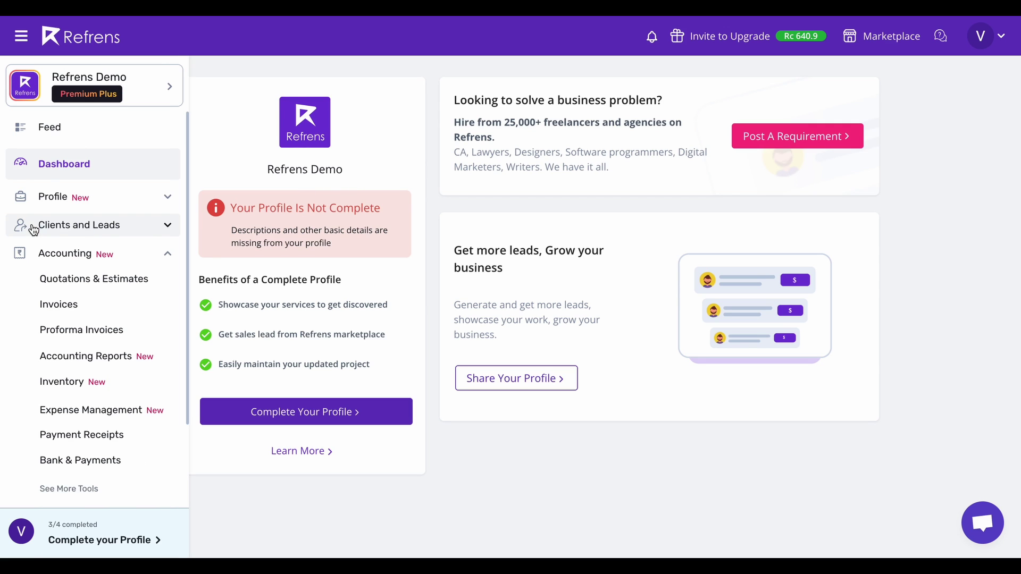
click(83, 286)
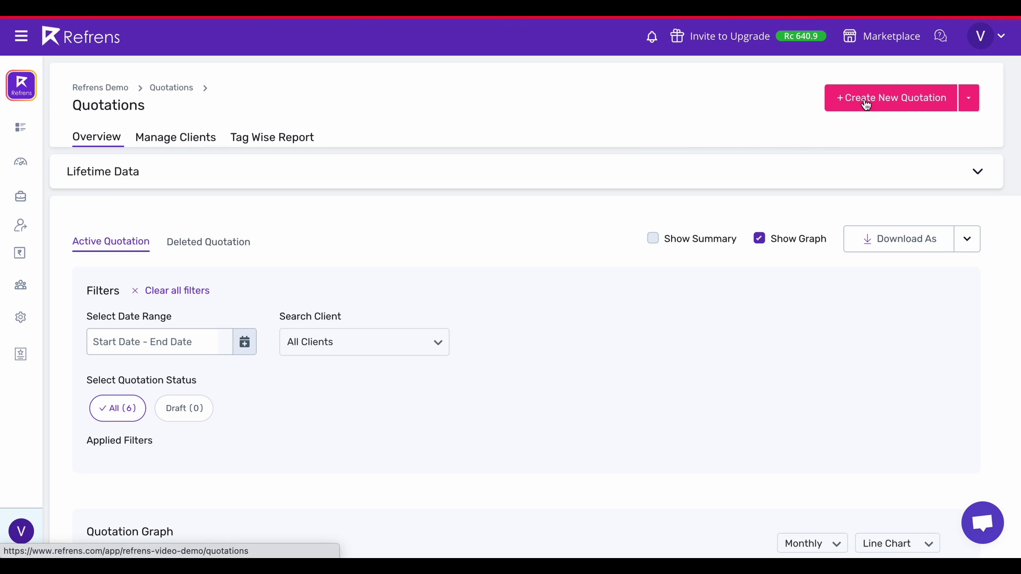
click(867, 101)
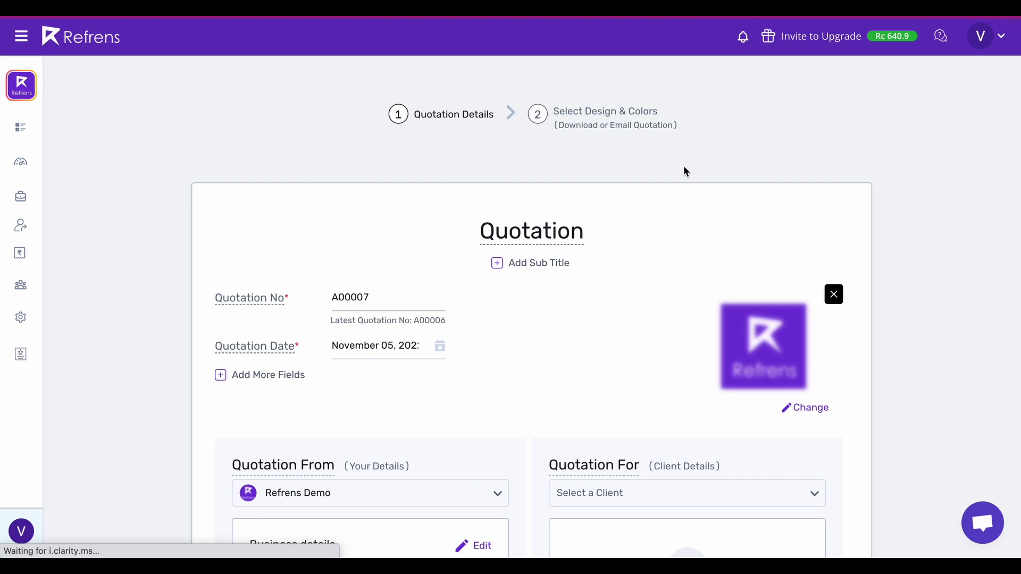
Retitle the document from Quotation to 'Estimate'.
click(538, 234)
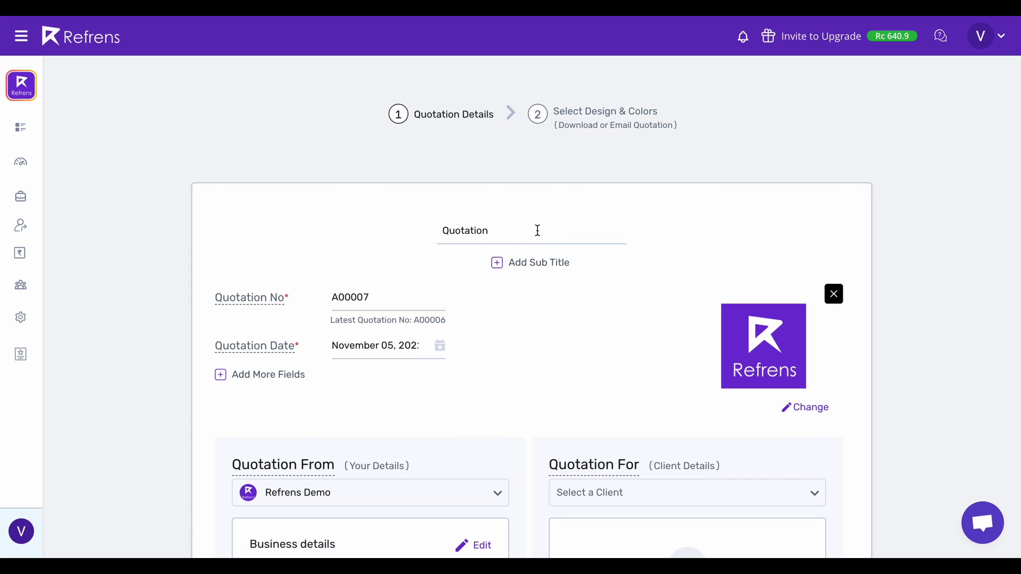
double_click(538, 231)
text(Estimate)
click(403, 258)
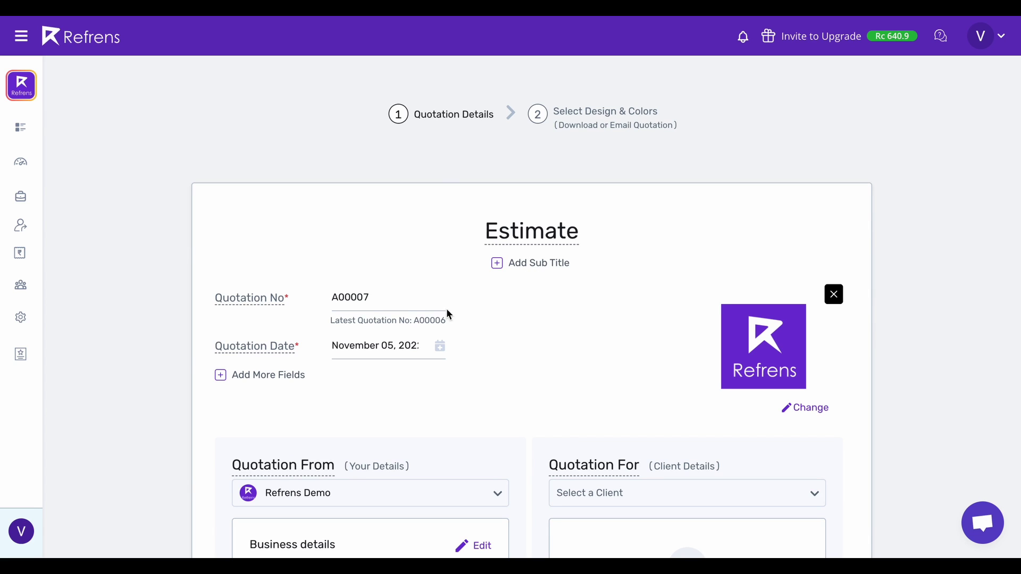
Check quotation number A00007 against the latest number A00006, then focus the date.
drag(384, 298, 330, 299)
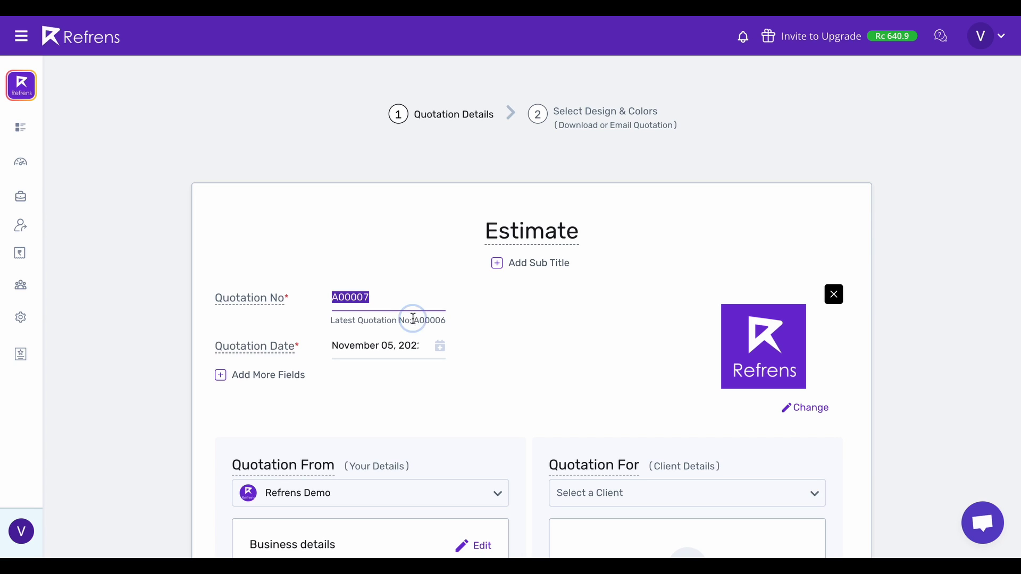
drag(412, 320, 453, 323)
click(471, 318)
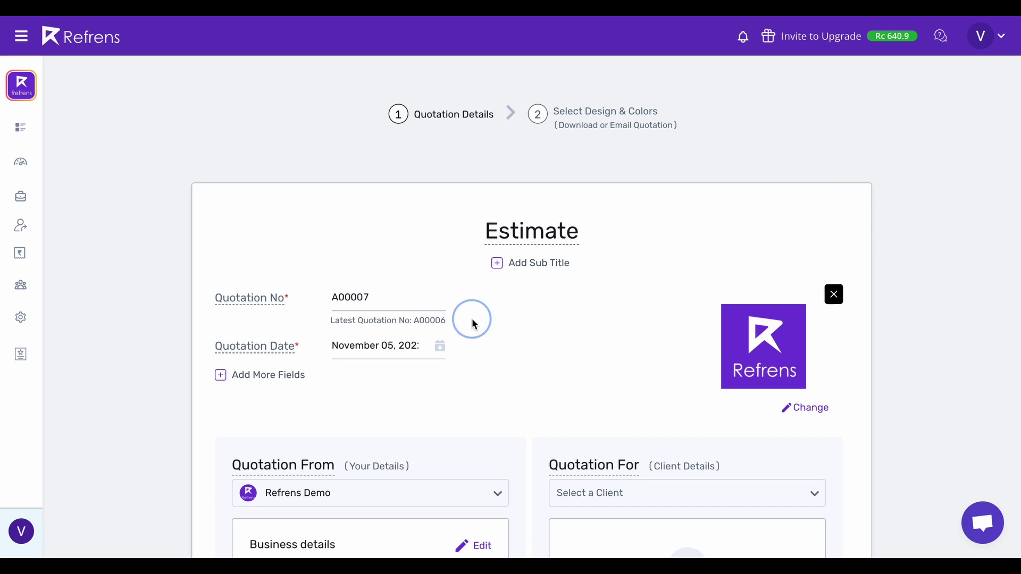
click(410, 340)
Add a custom field named 'Valid Till Date' with the value December 05, 2022.
click(285, 376)
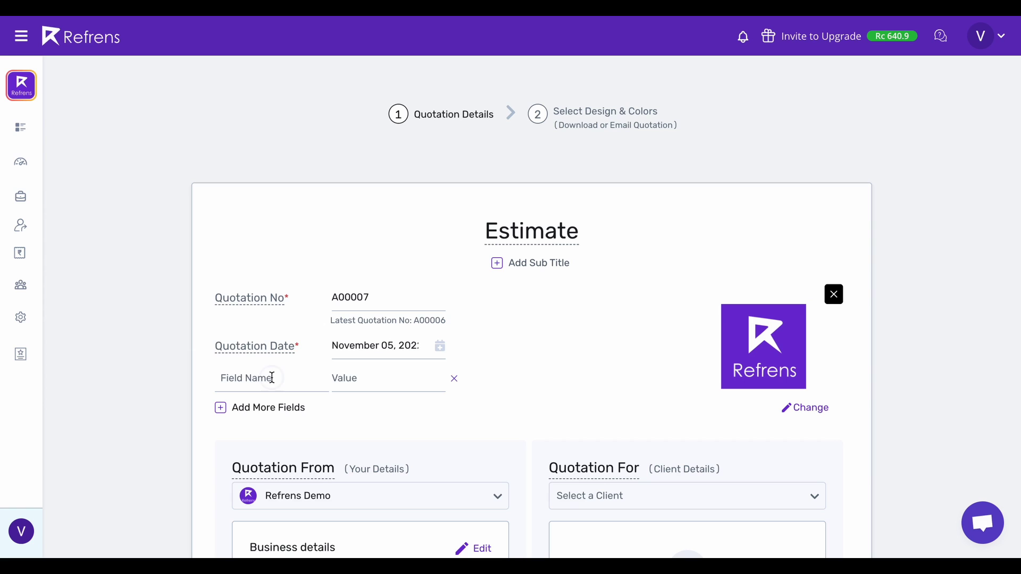
click(283, 376)
text(Valid Till Date)
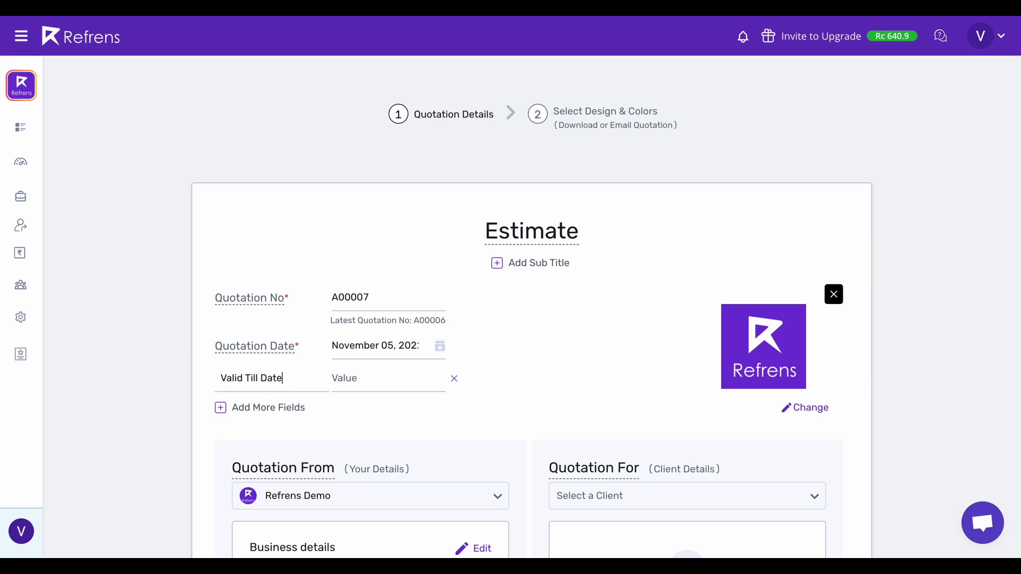
key(Tab)
click(353, 383)
text(Decem)
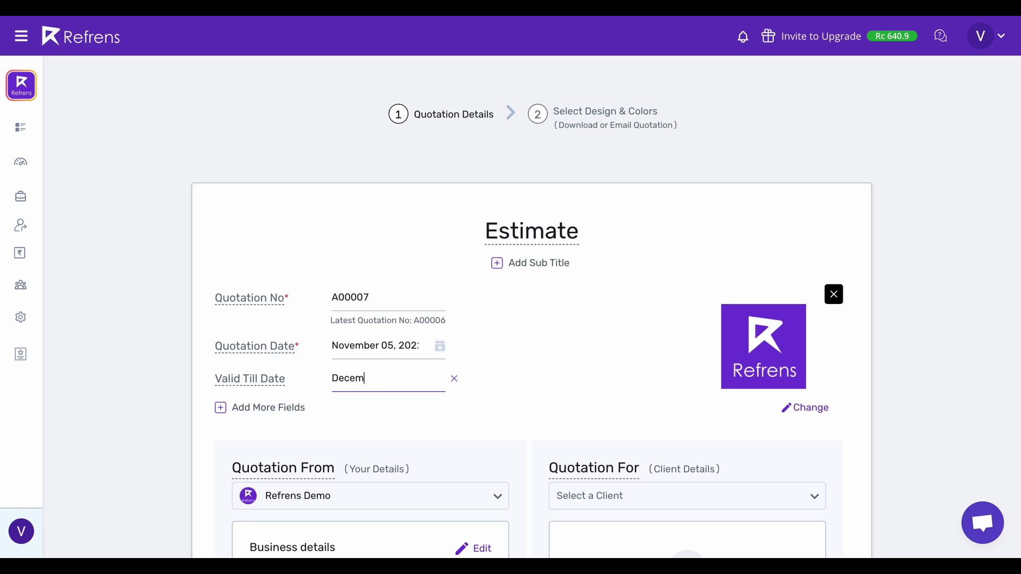
text(ber 05, 2022)
click(456, 383)
Add a new client with business name and e-mail shown on the estimate, and save them as recipient.
scroll(456, 383, down, 4)
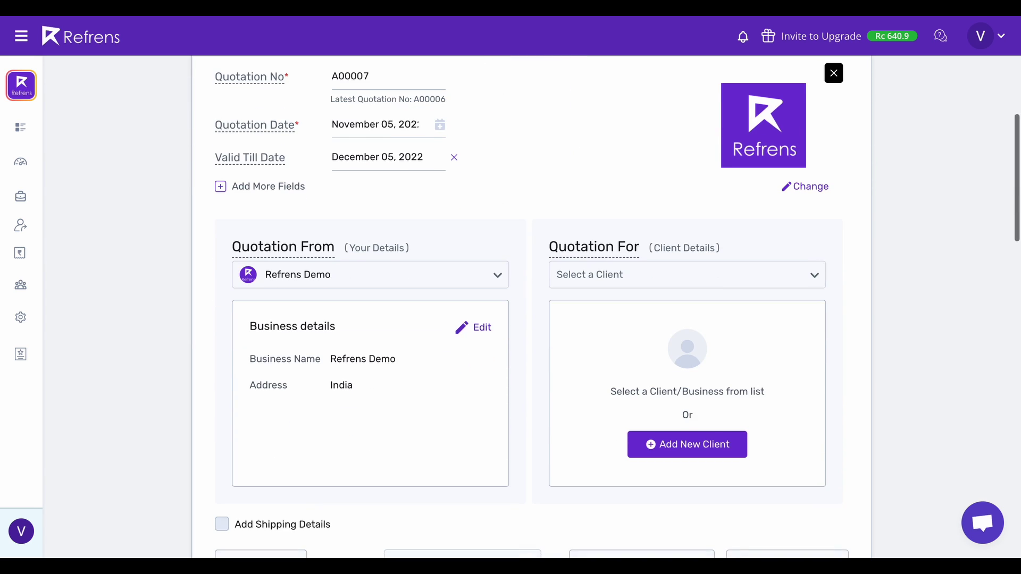
click(654, 288)
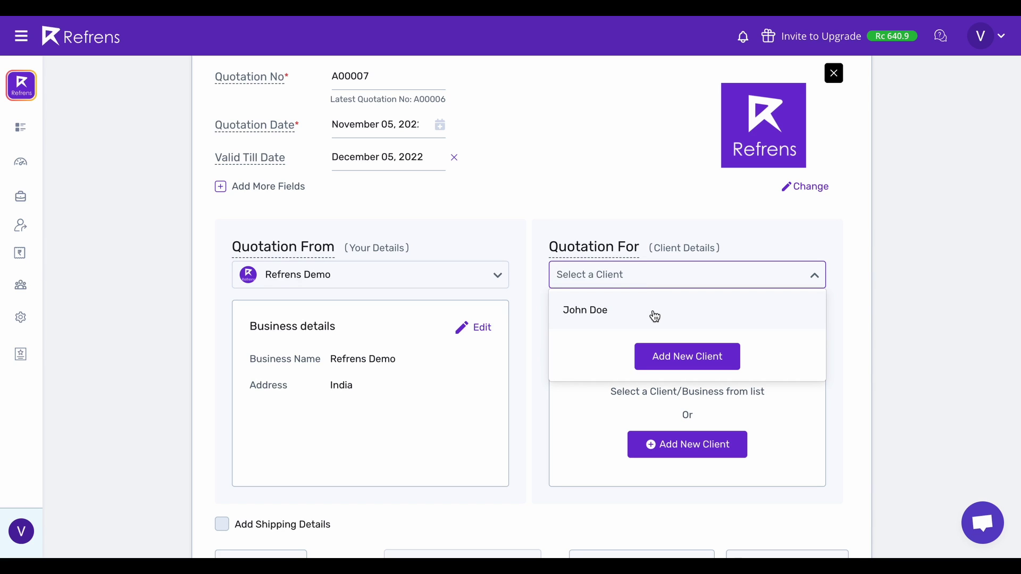
click(677, 361)
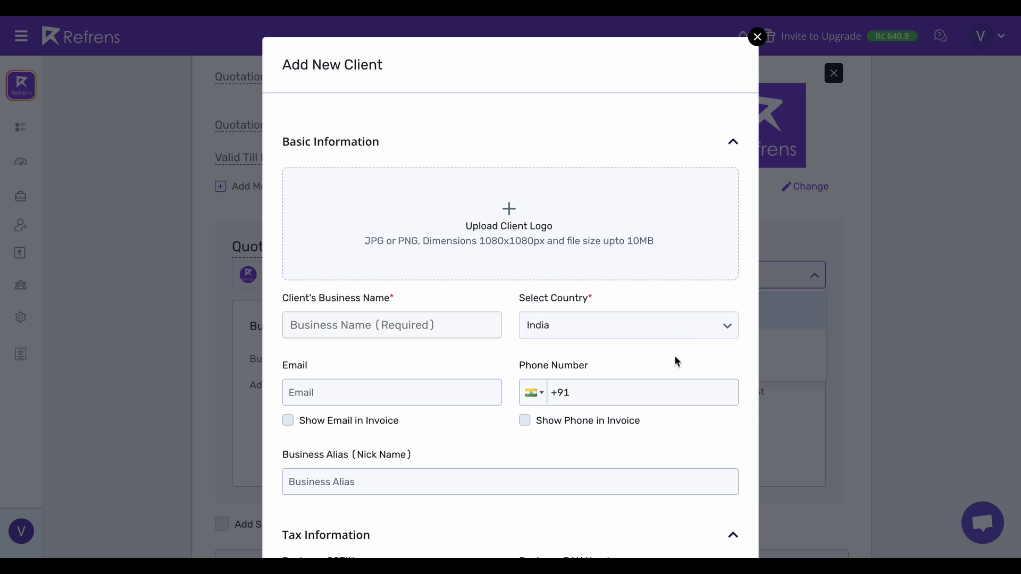
scroll(677, 361, down, 1)
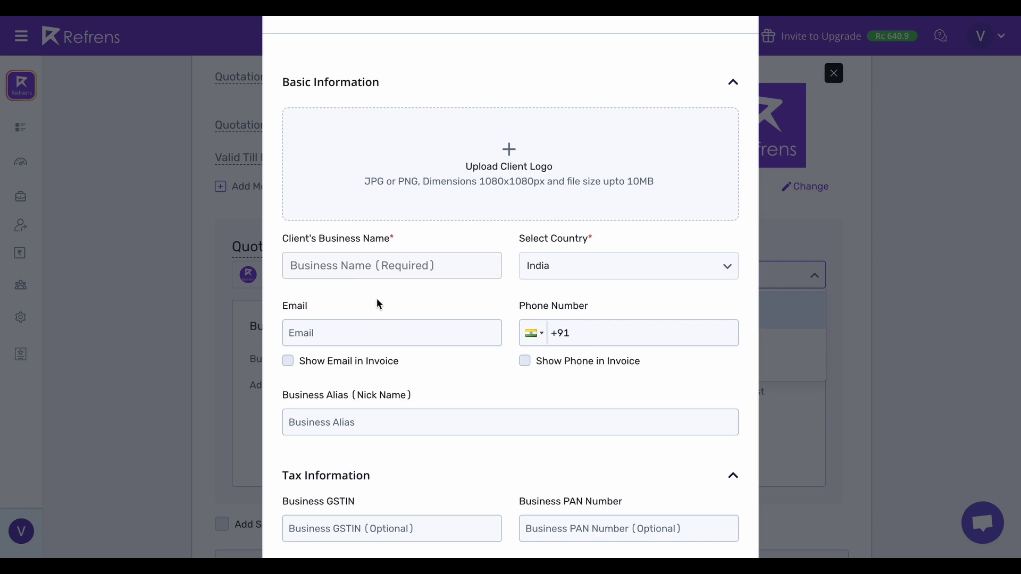
scroll(398, 375, down, 3)
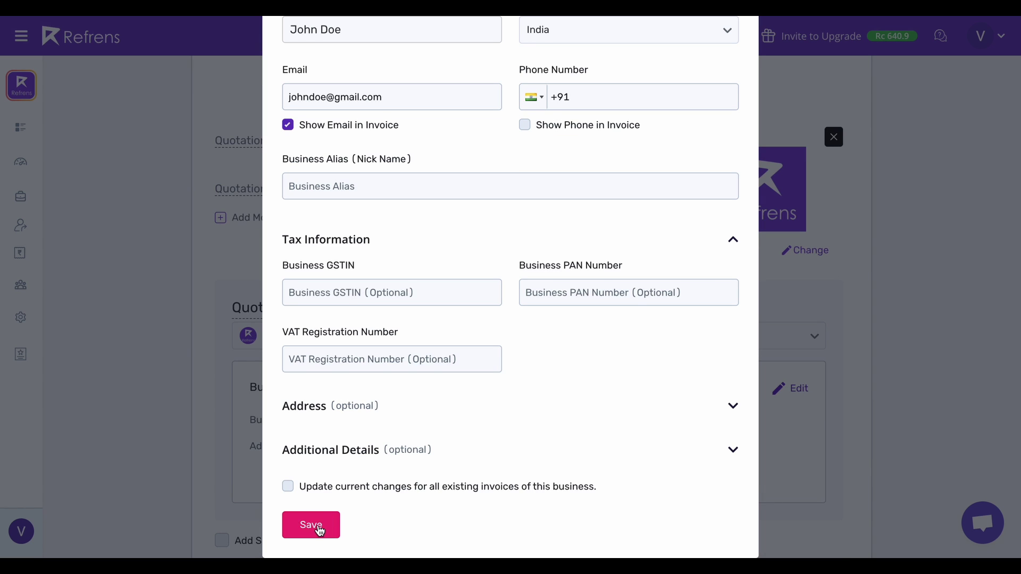
click(314, 527)
scroll(322, 473, down, 6)
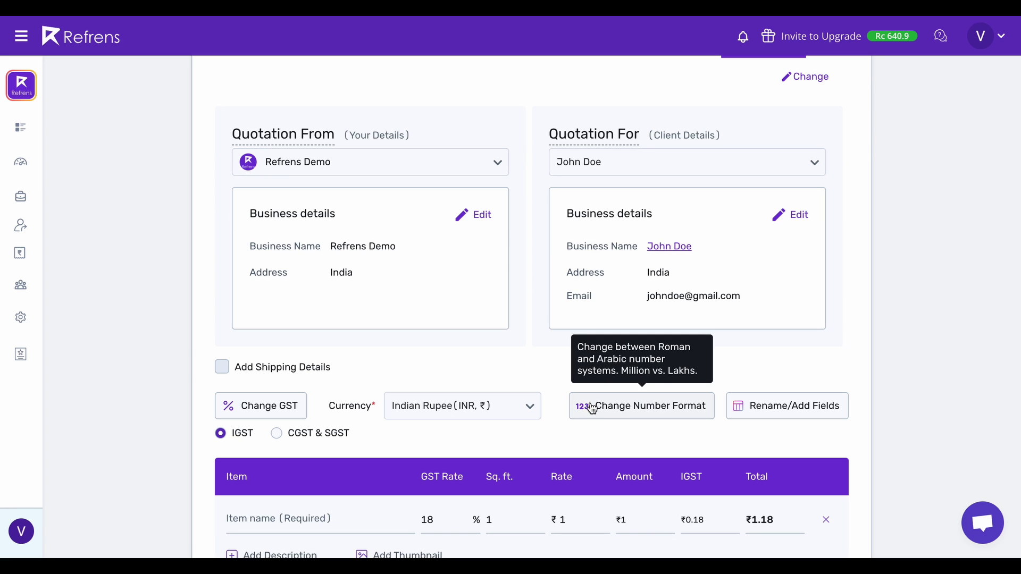
Confirm GST (India) as the taxation type and edit the item's GST rate to 15%.
click(281, 407)
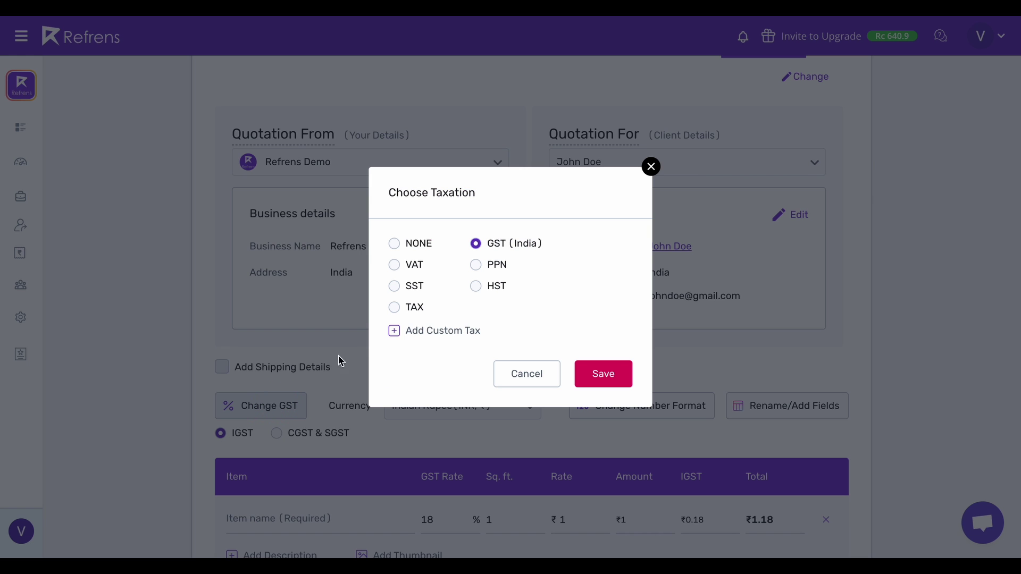
click(550, 251)
click(604, 384)
scroll(468, 457, down, 2)
click(442, 426)
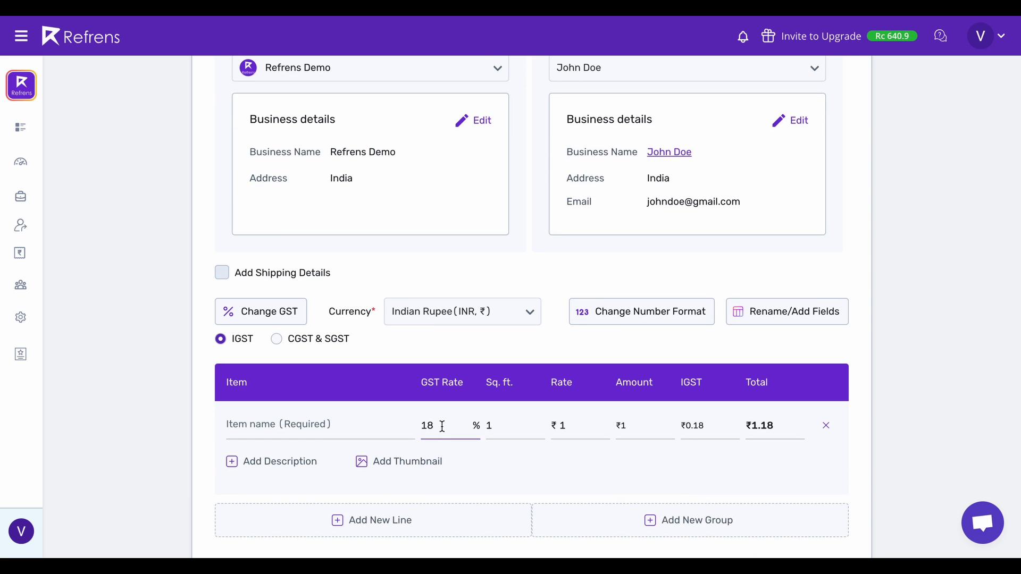
click(442, 426)
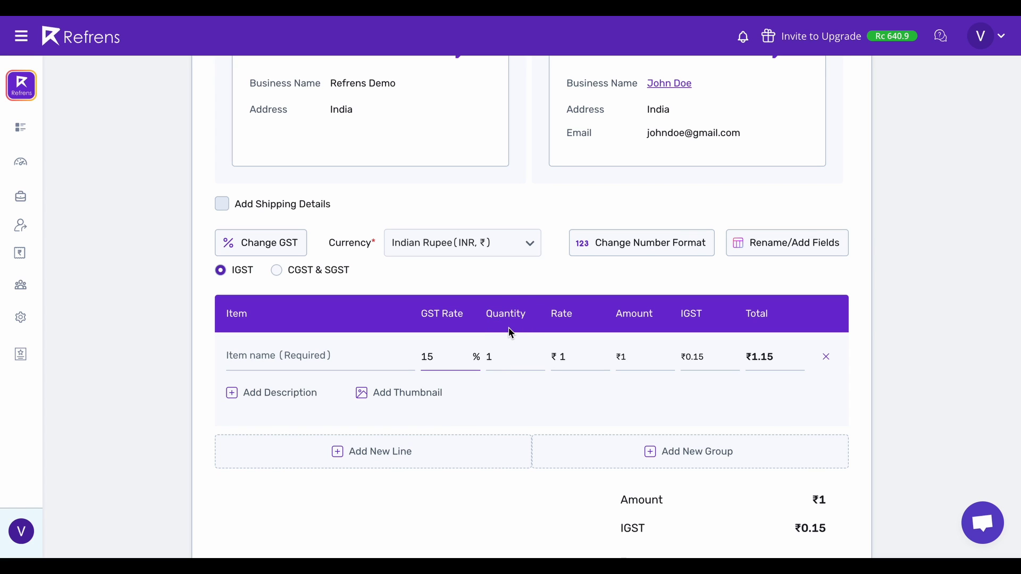
Rename the item table's Quantity column to 'Sq. Ft.' and save the column settings.
click(768, 246)
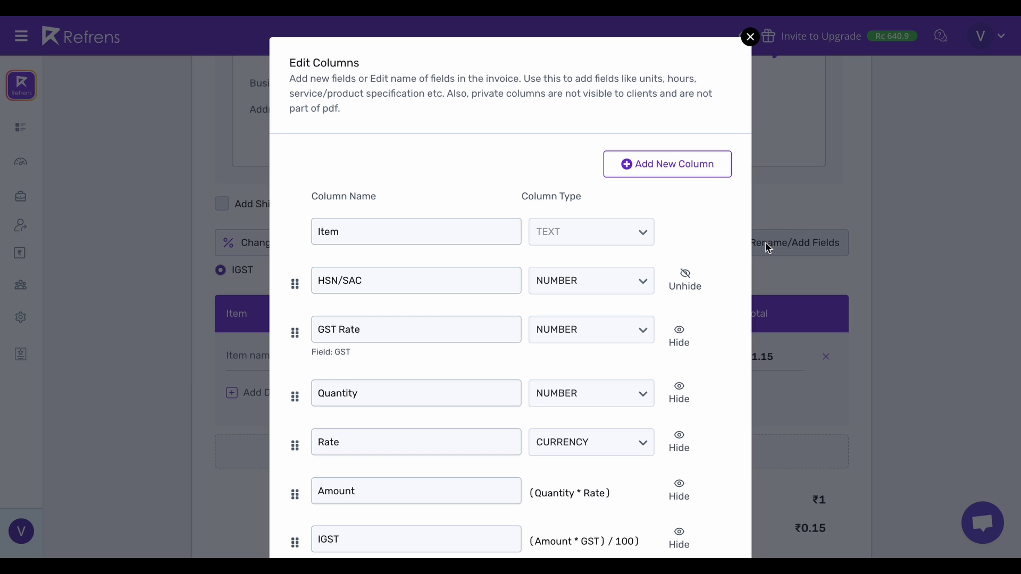
scroll(375, 346, down, 1)
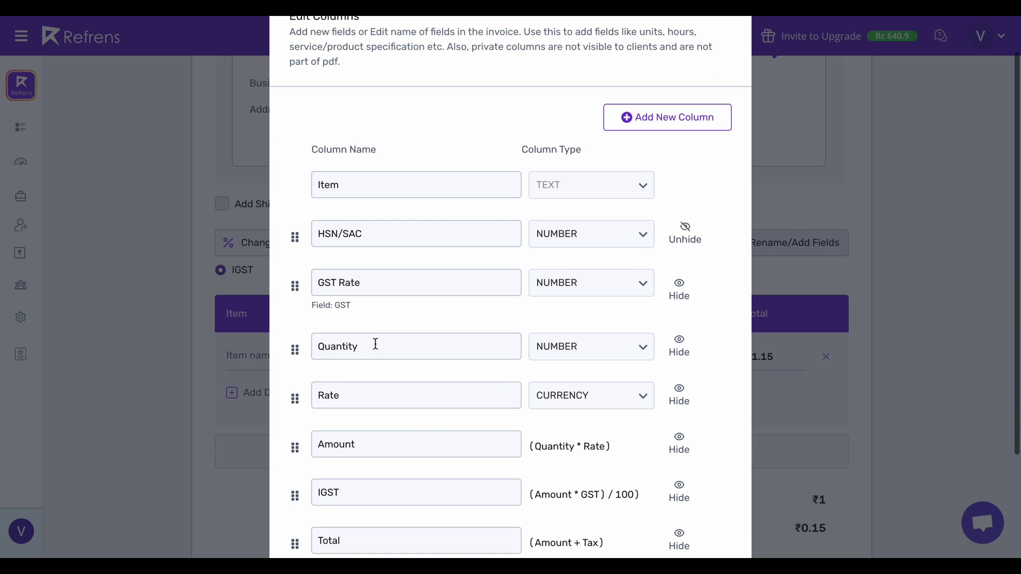
click(372, 345)
double_click(370, 347)
text(Sq. Ft.)
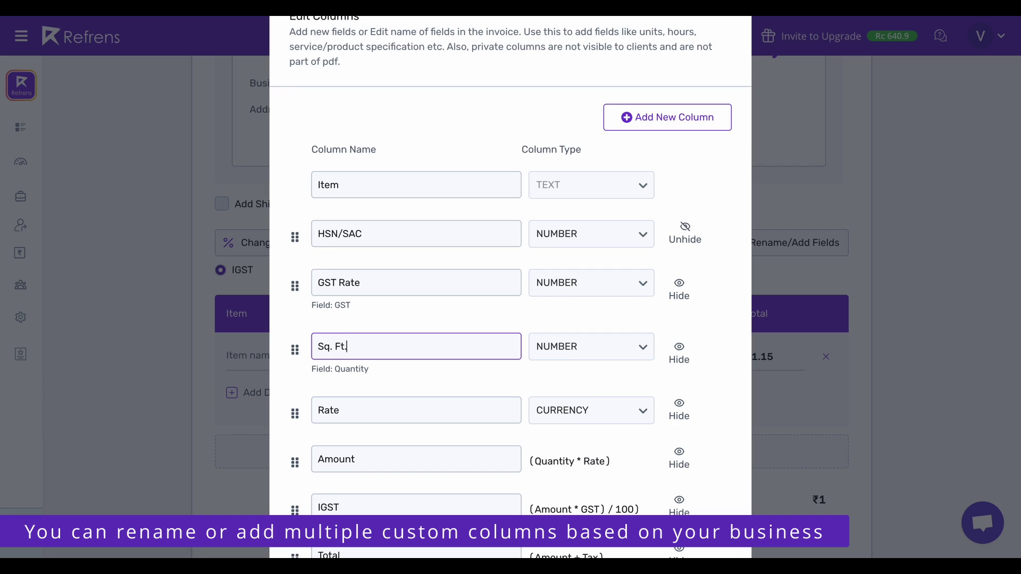
scroll(511, 319, down, 3)
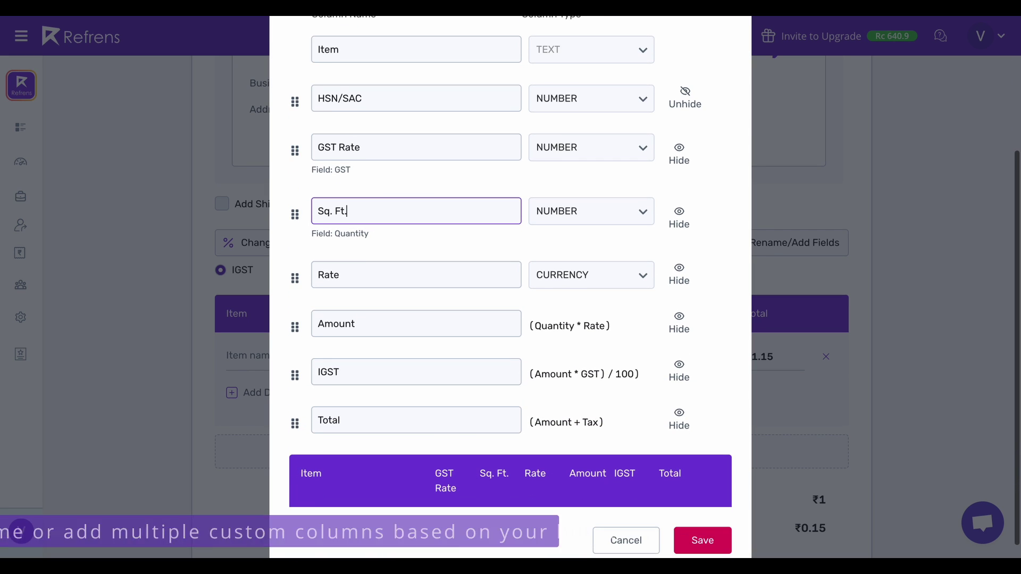
scroll(510, 319, down, 1)
click(710, 529)
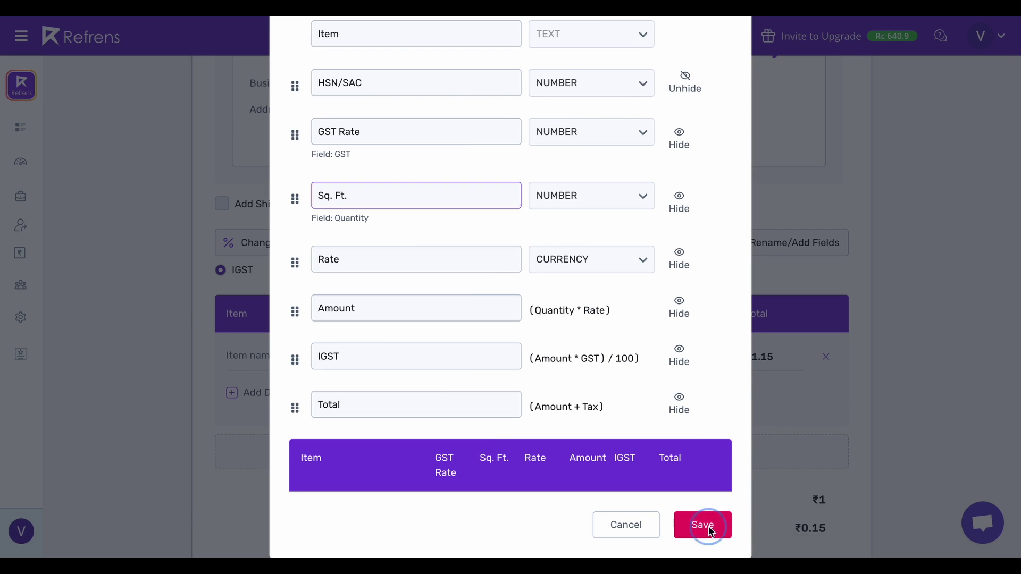
click(606, 124)
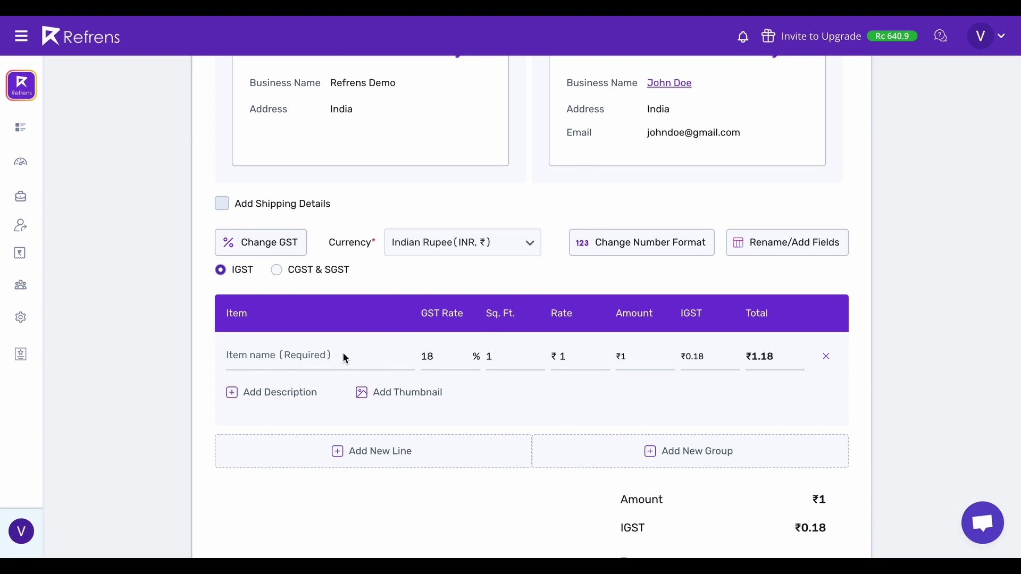
Fill the first line as Kitchen Area, 150 Sq. Ft. at a rate of ₹200.
click(298, 355)
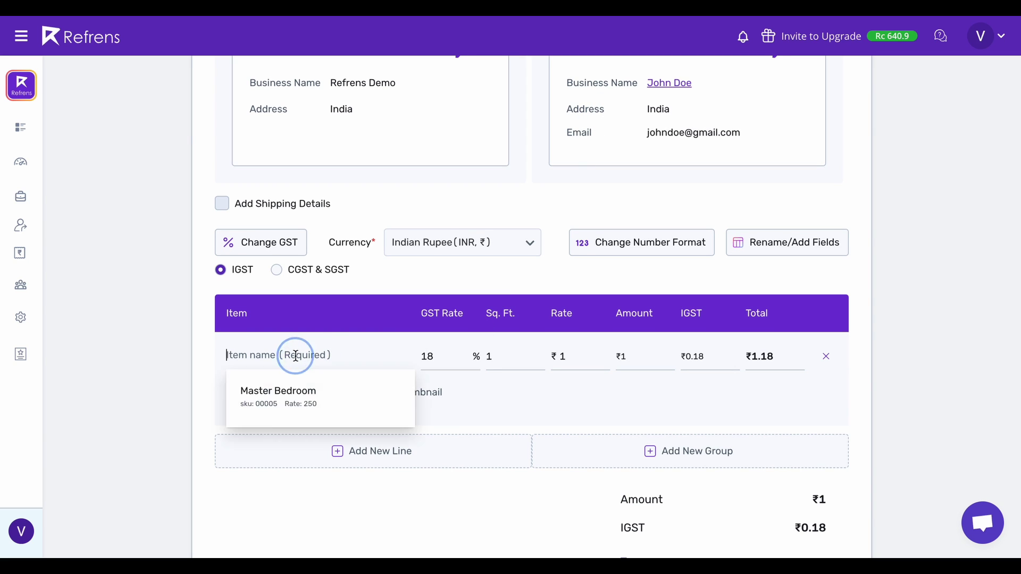
text(Kitchen Area)
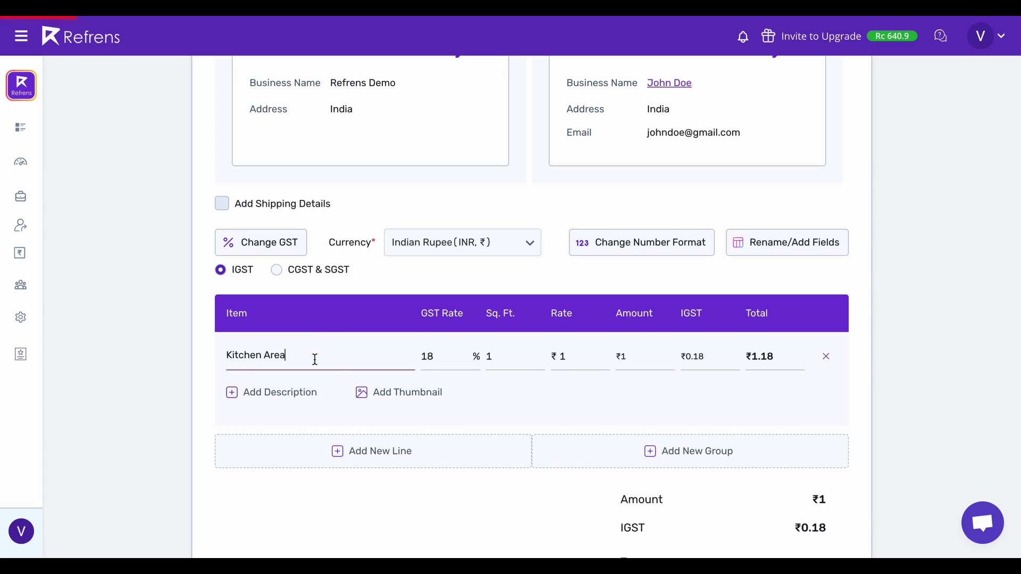
click(500, 409)
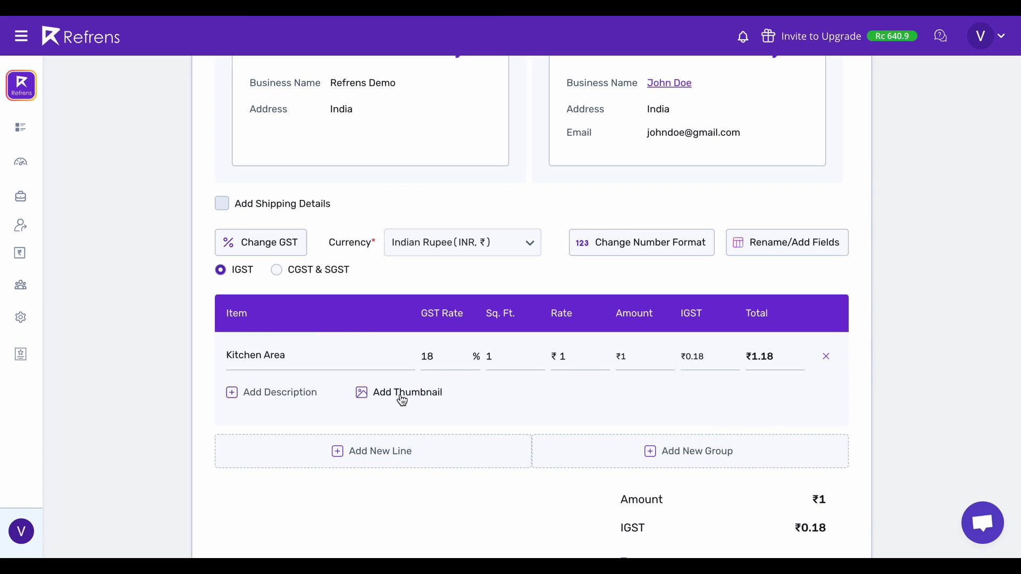
click(504, 358)
text(50)
click(568, 354)
key(BackSpace)
text(200)
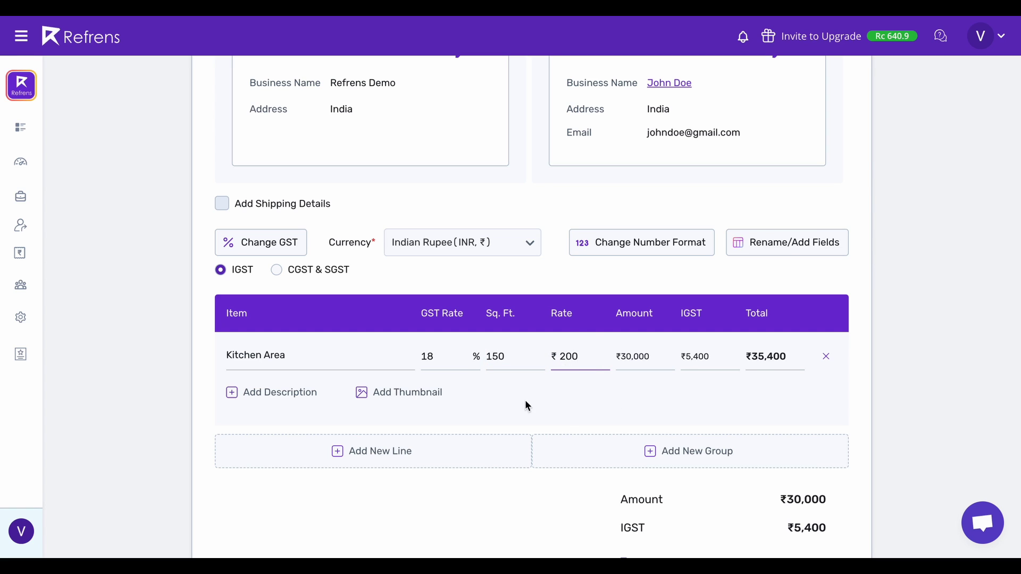
scroll(462, 426, down, 1)
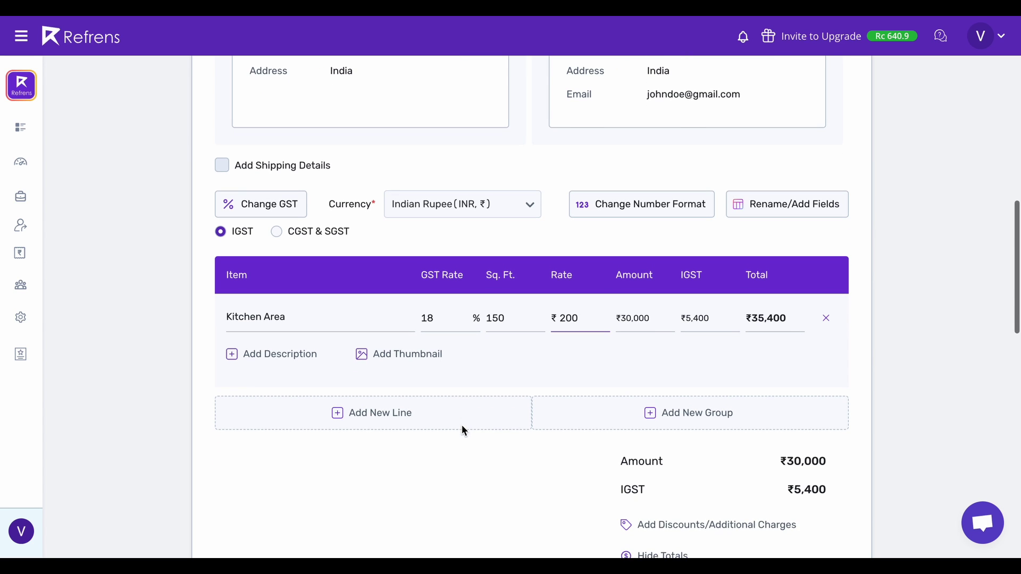
scroll(383, 415, up, 10)
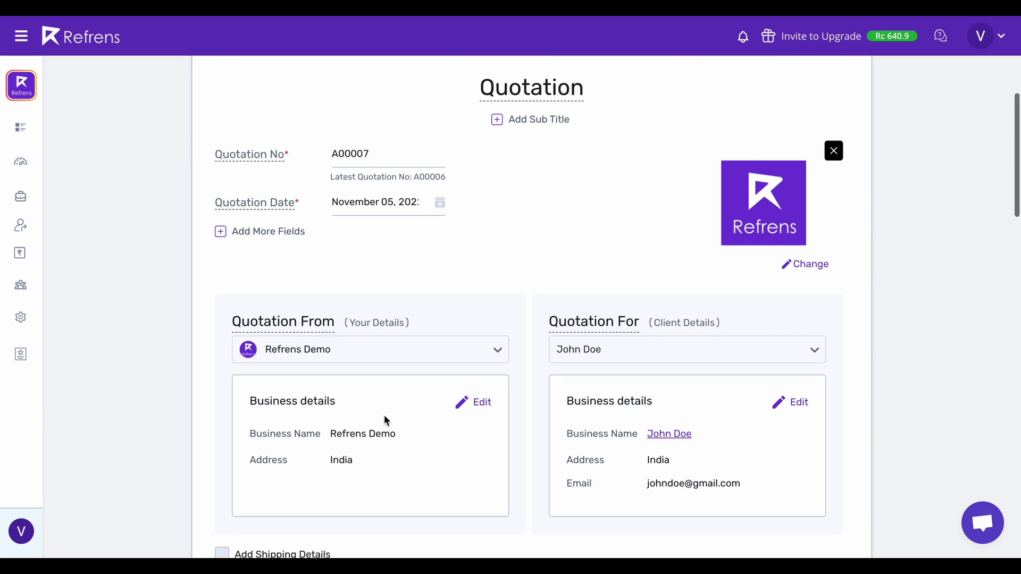
scroll(384, 414, down, 5)
scroll(384, 417, down, 4)
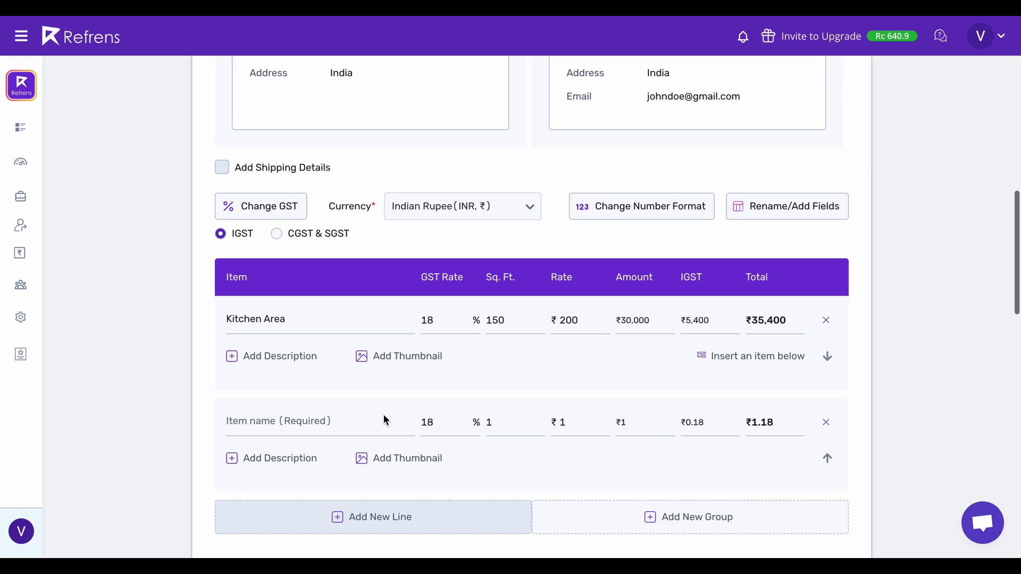
Fill the second line with the saved Master Bedroom item, found by typing 'Master'.
click(324, 416)
click(323, 416)
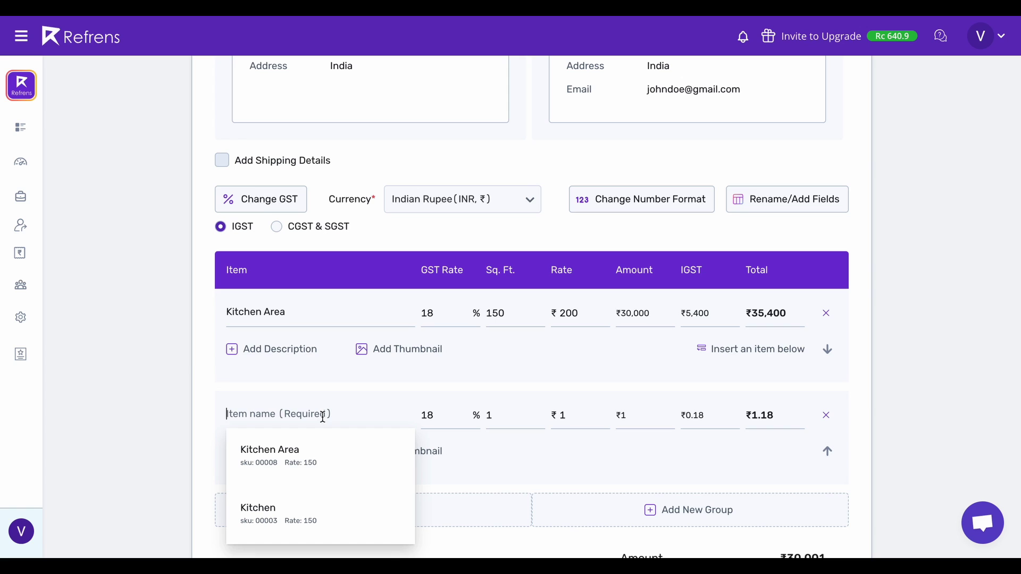
text(Master)
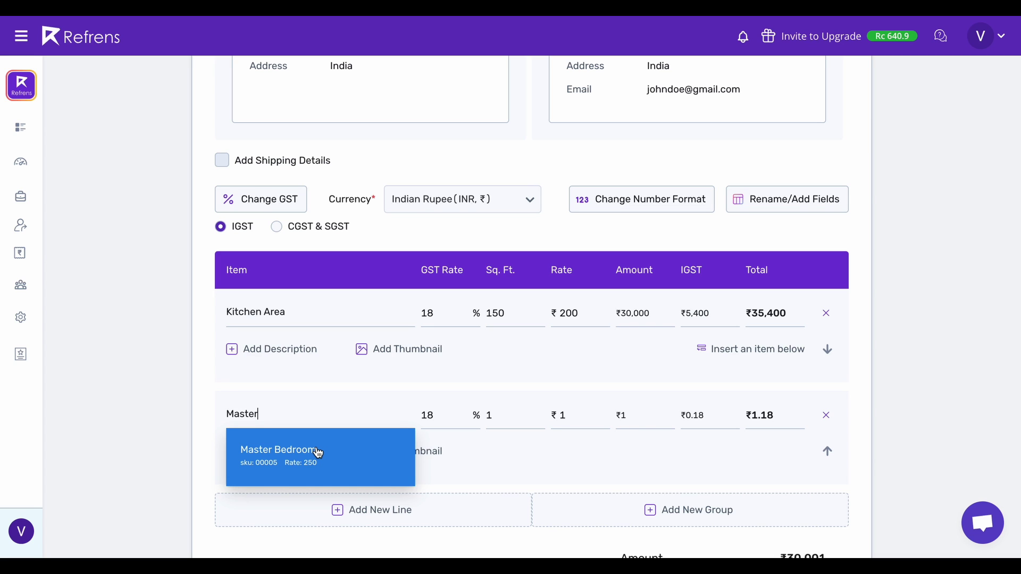
click(318, 452)
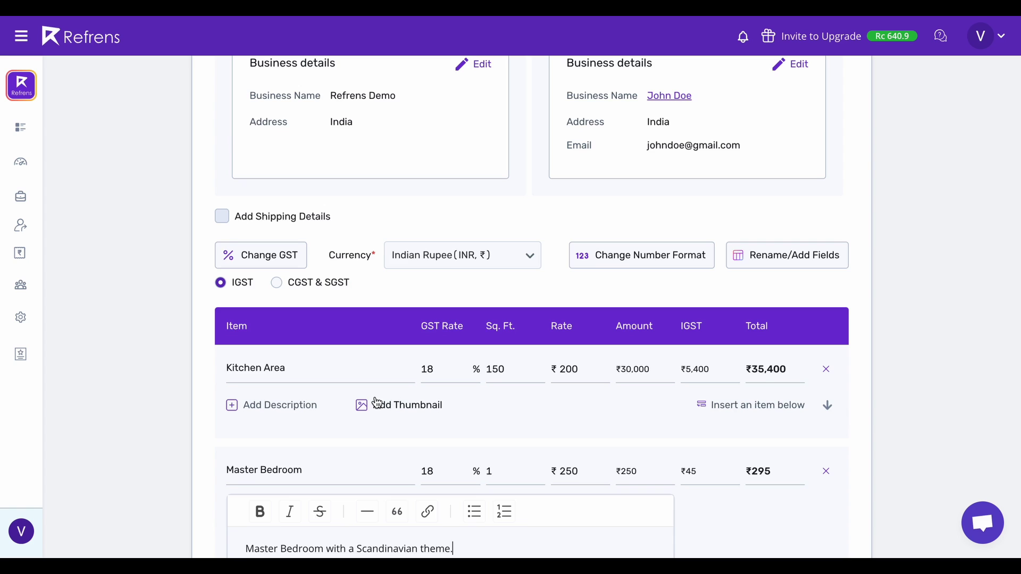
scroll(376, 403, down, 2)
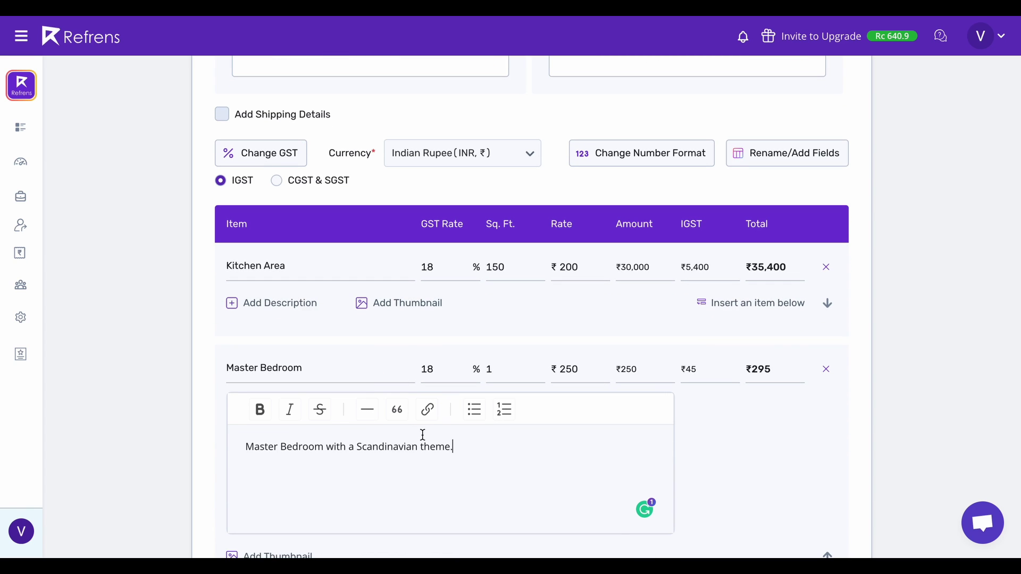
scroll(455, 444, down, 7)
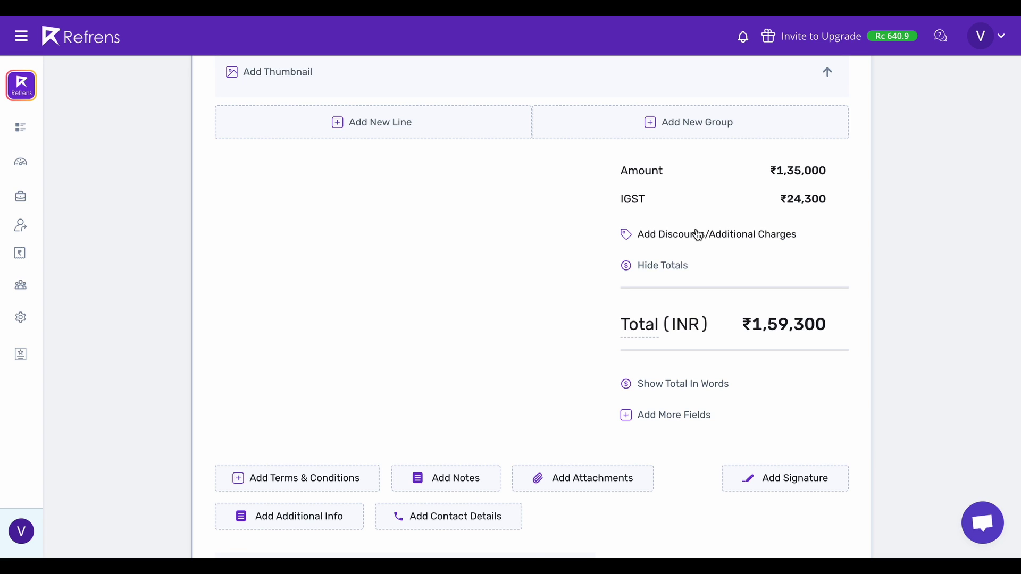
Apply an item-wise discount of 10% (percent, not rupees) to every line.
click(702, 236)
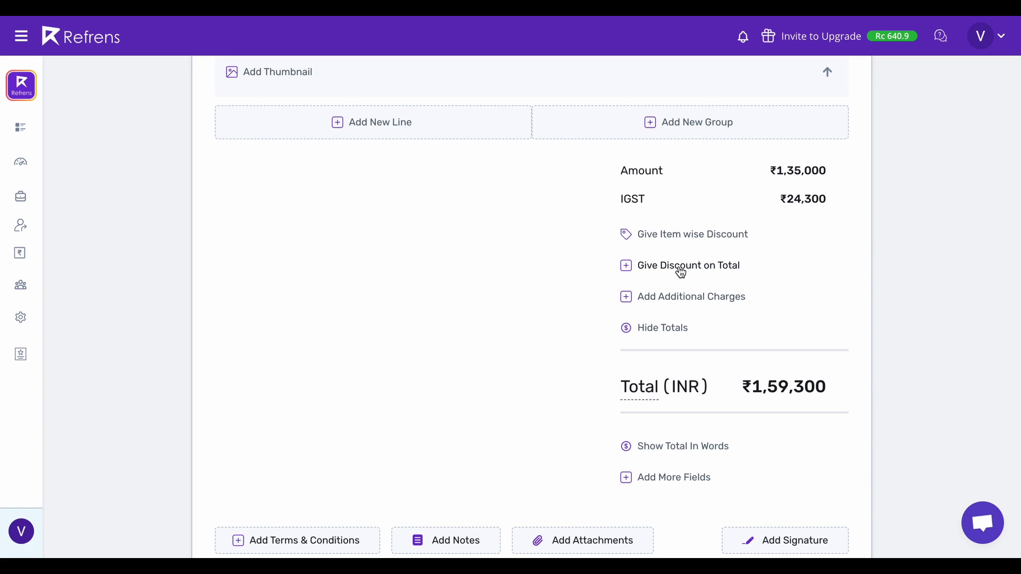
click(711, 239)
click(736, 178)
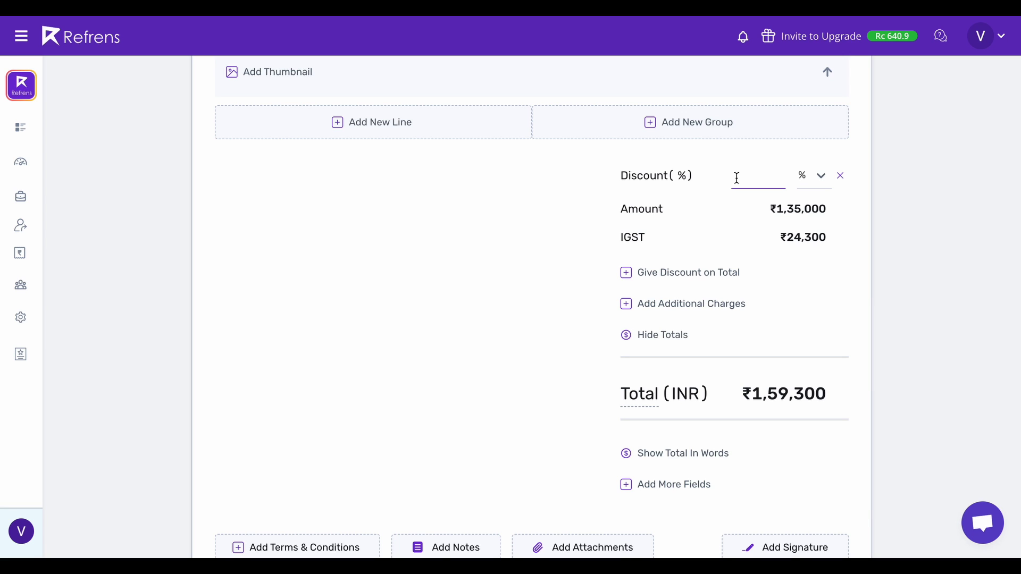
click(814, 185)
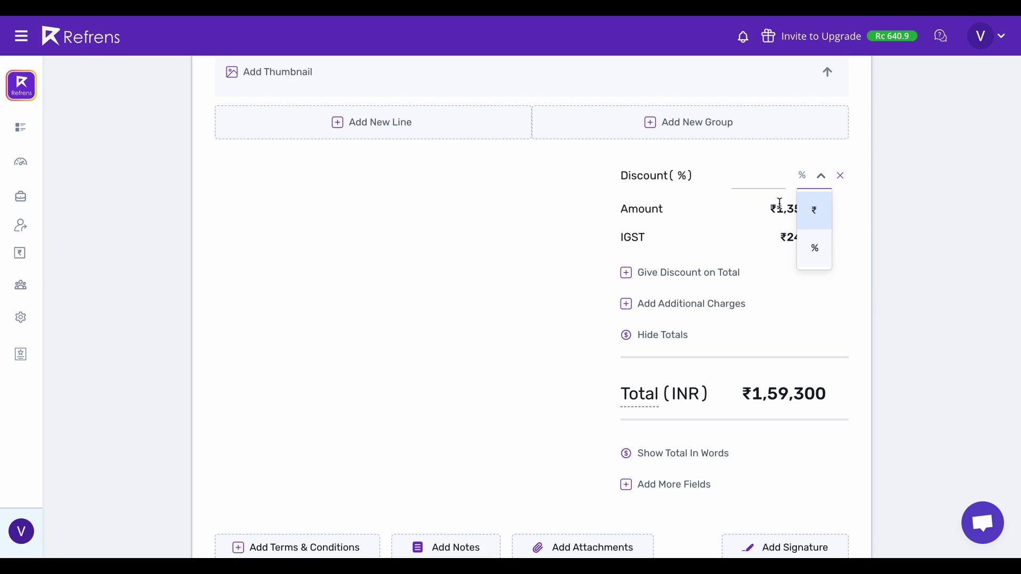
click(753, 180)
text(10)
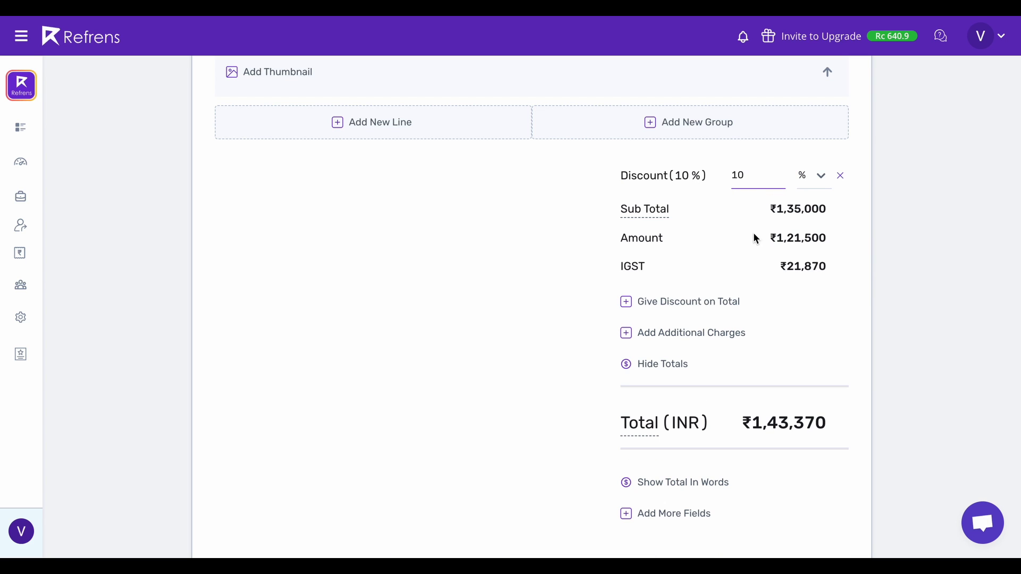
scroll(756, 240, up, 7)
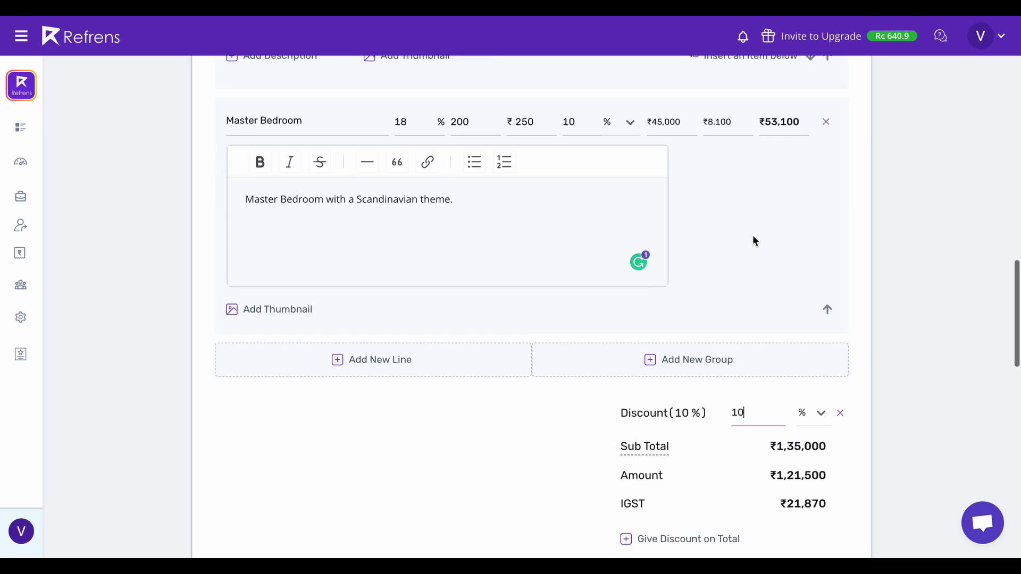
scroll(744, 229, up, 1)
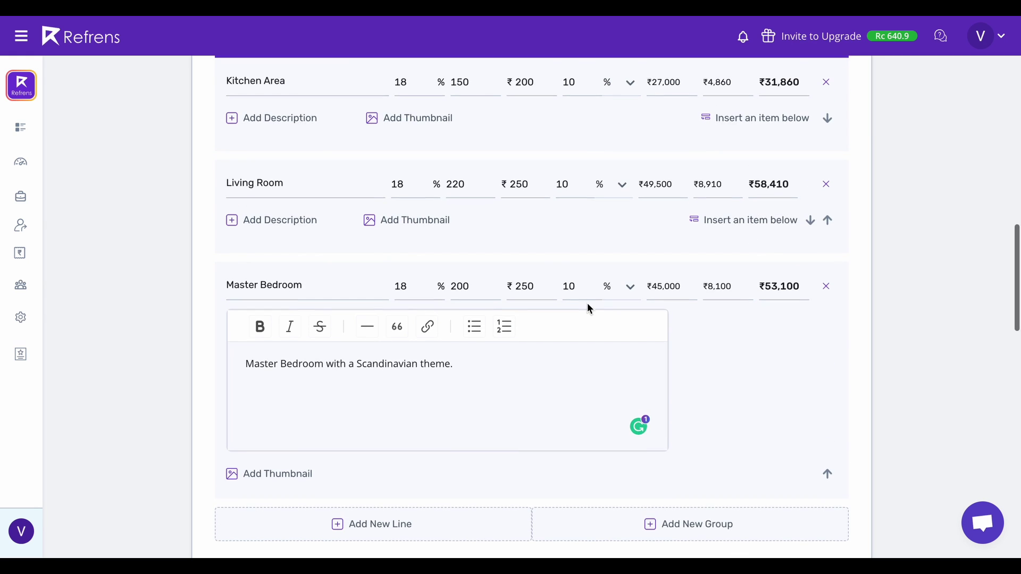
scroll(593, 295, up, 2)
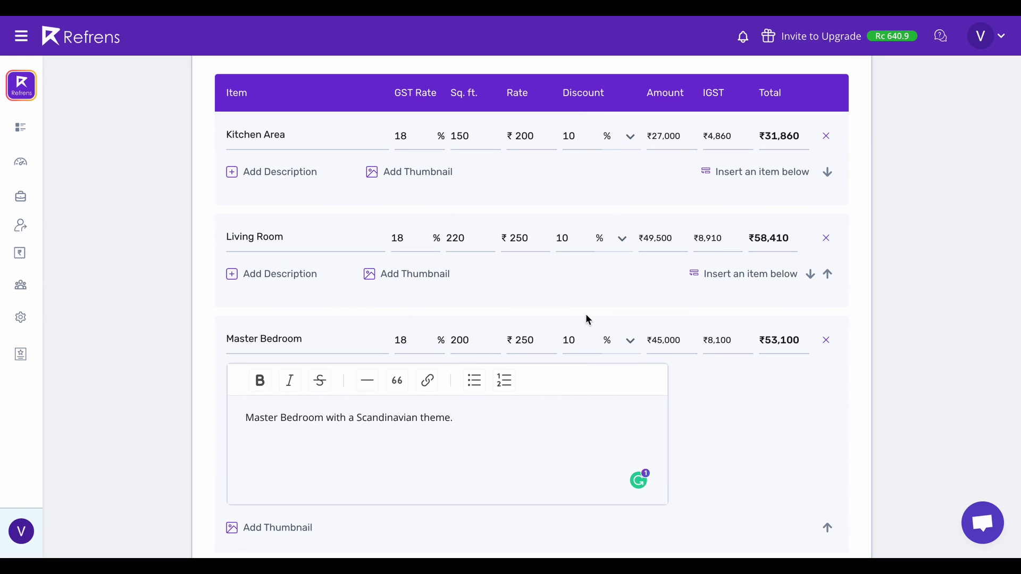
scroll(586, 316, down, 9)
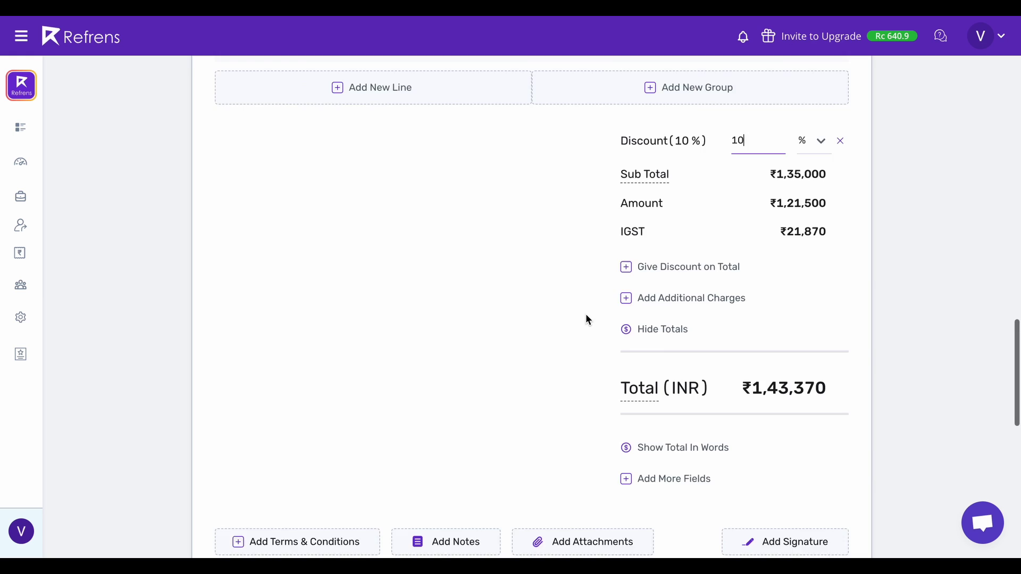
scroll(585, 313, down, 3)
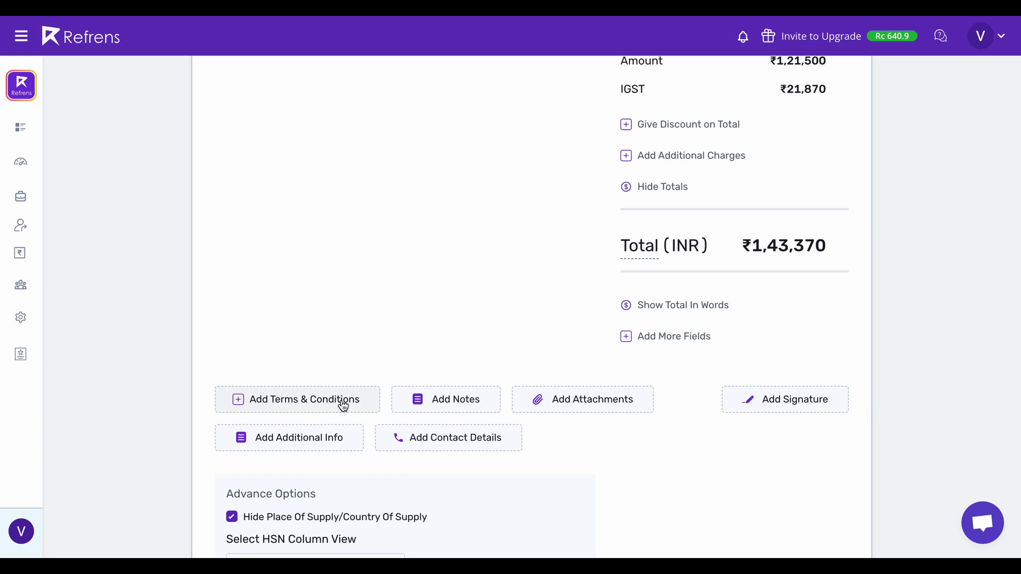
scroll(343, 405, down, 6)
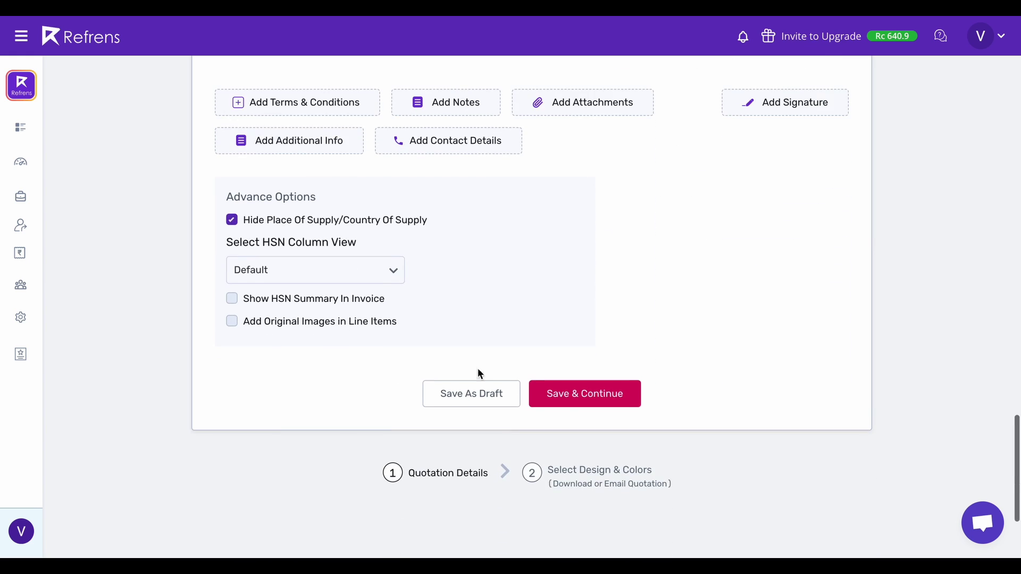
Save quotation A00007, expand the Quotation Summary and review the preview totalling ₹1,43,370.
click(573, 393)
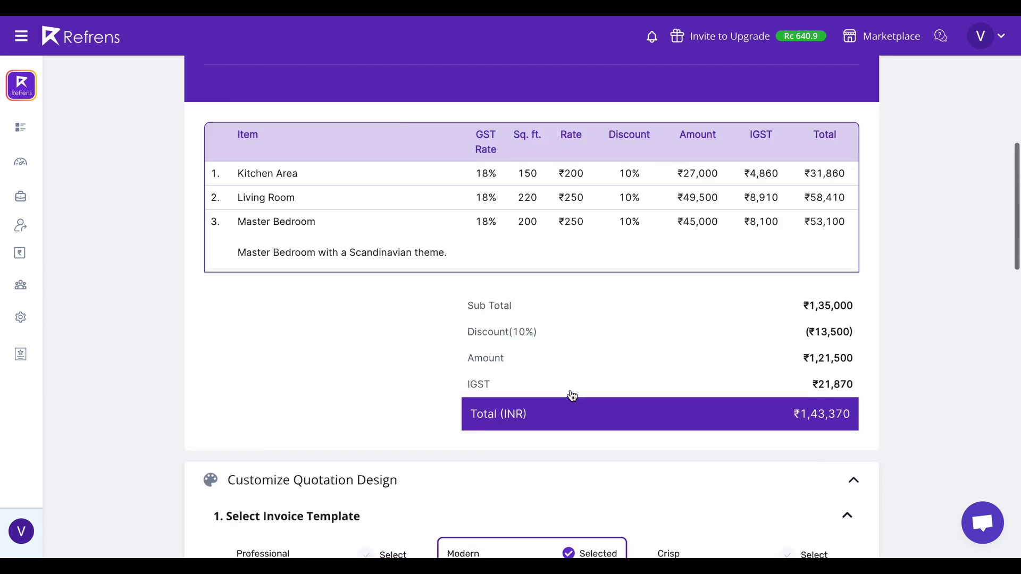
click(745, 143)
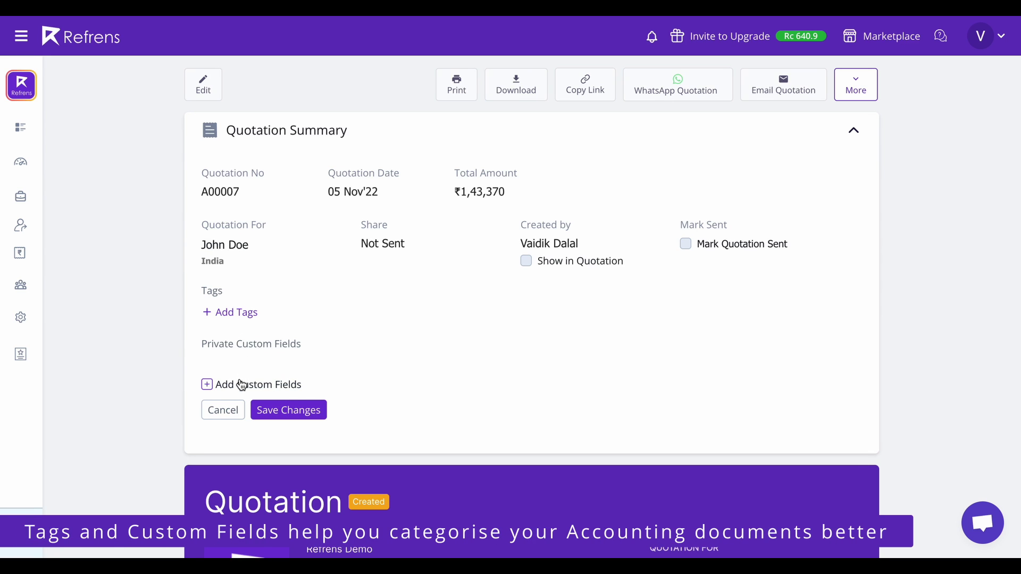
scroll(250, 378, down, 1)
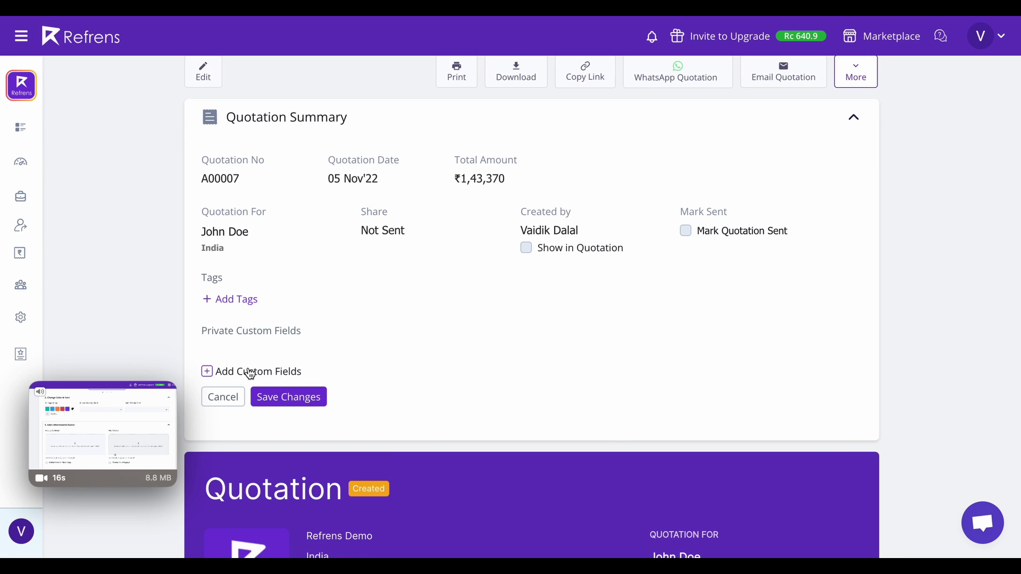
scroll(251, 373, down, 6)
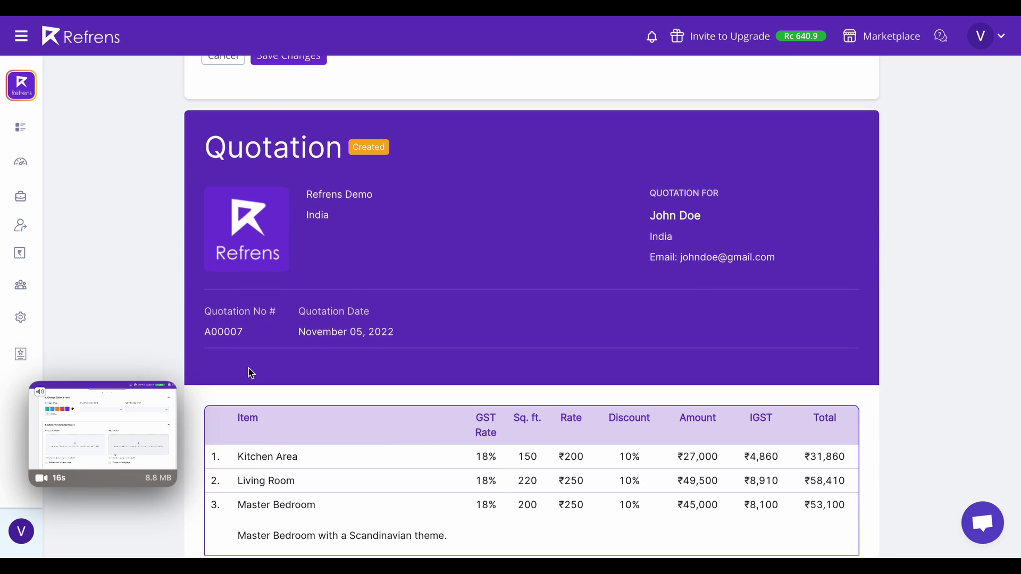
scroll(251, 374, down, 1)
scroll(251, 373, down, 1)
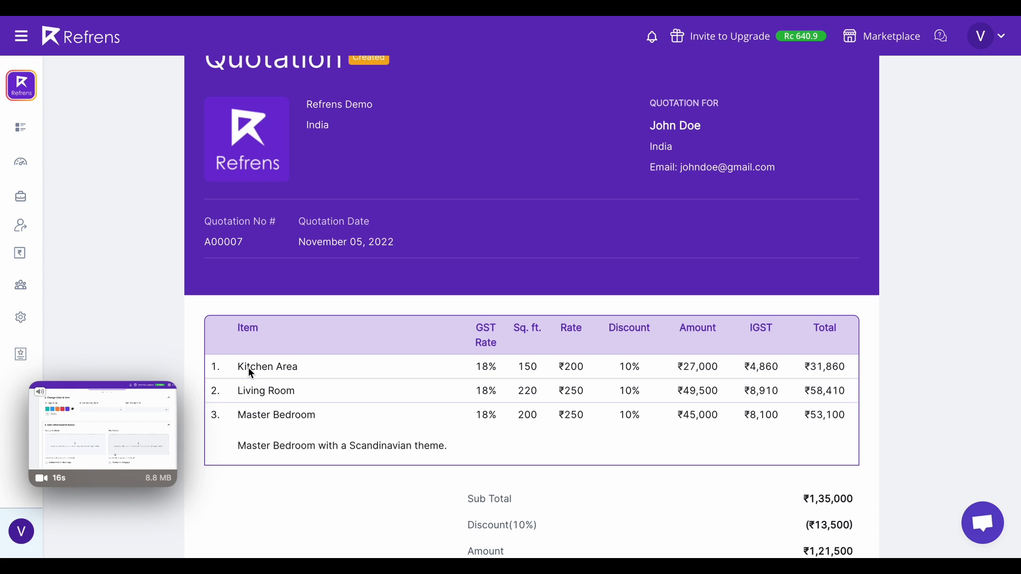
scroll(251, 374, down, 1)
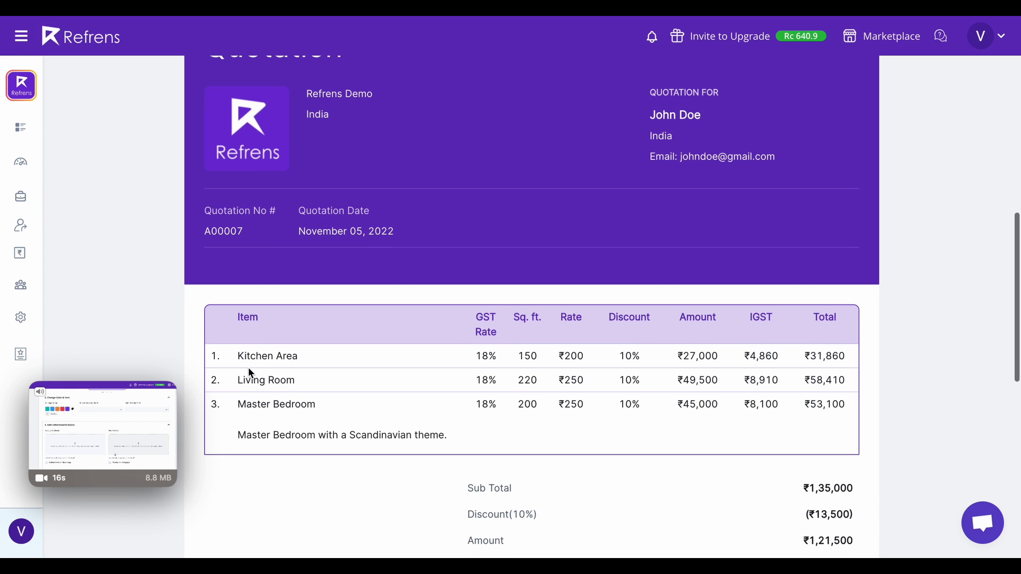
scroll(251, 373, down, 1)
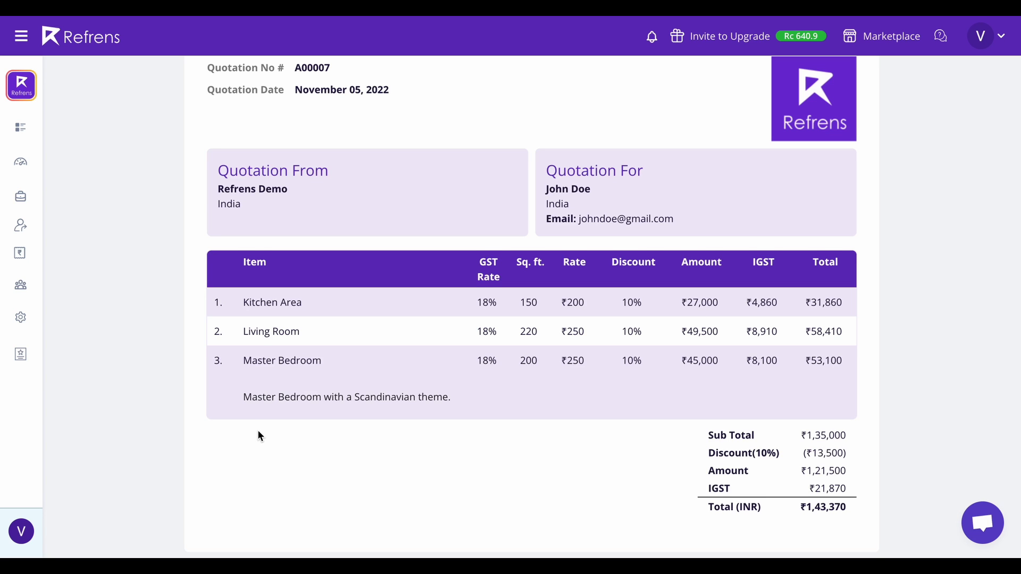
Browse the quotation templates and select the Modern template.
scroll(258, 432, down, 6)
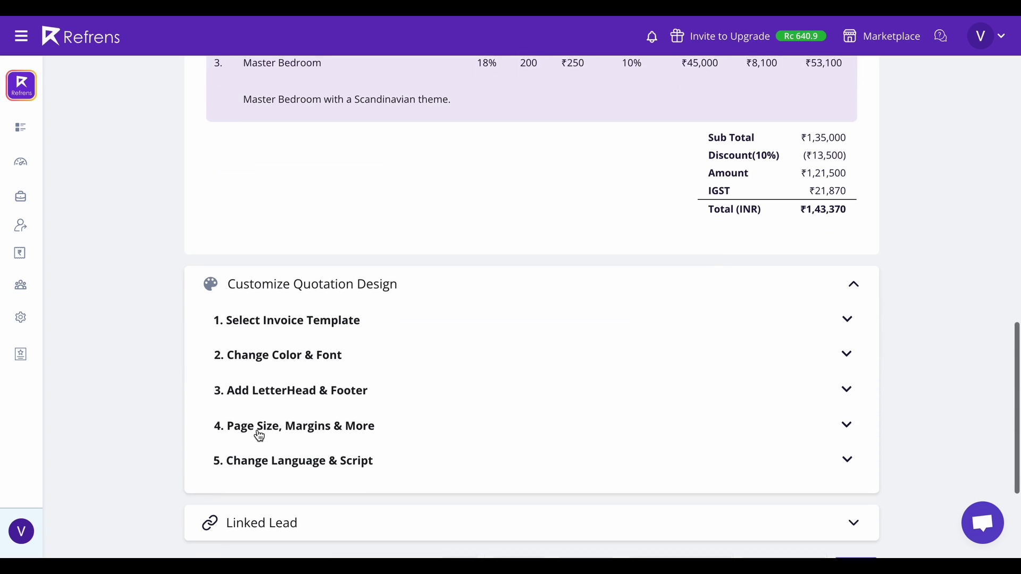
scroll(259, 436, down, 1)
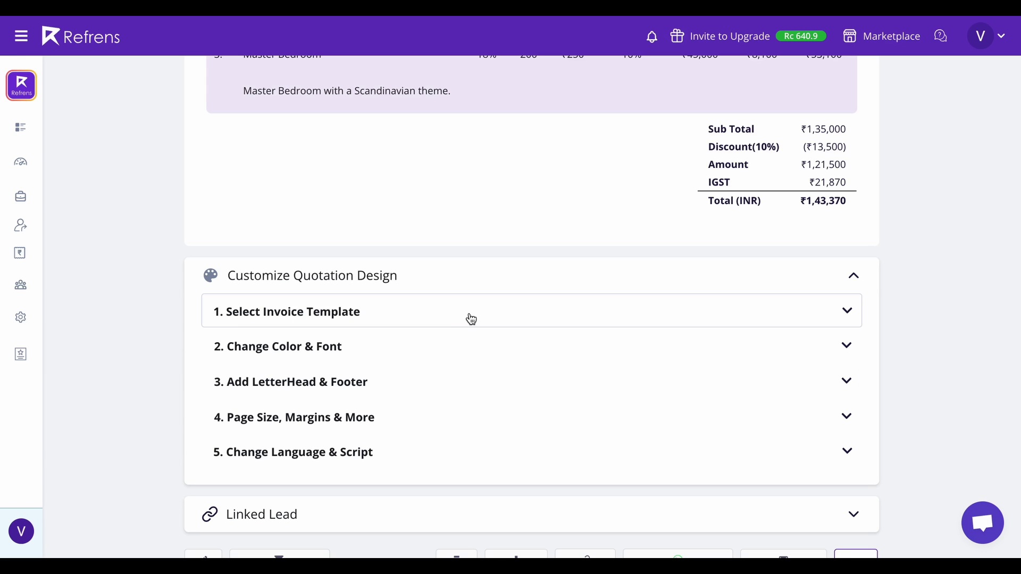
click(470, 317)
scroll(438, 398, down, 2)
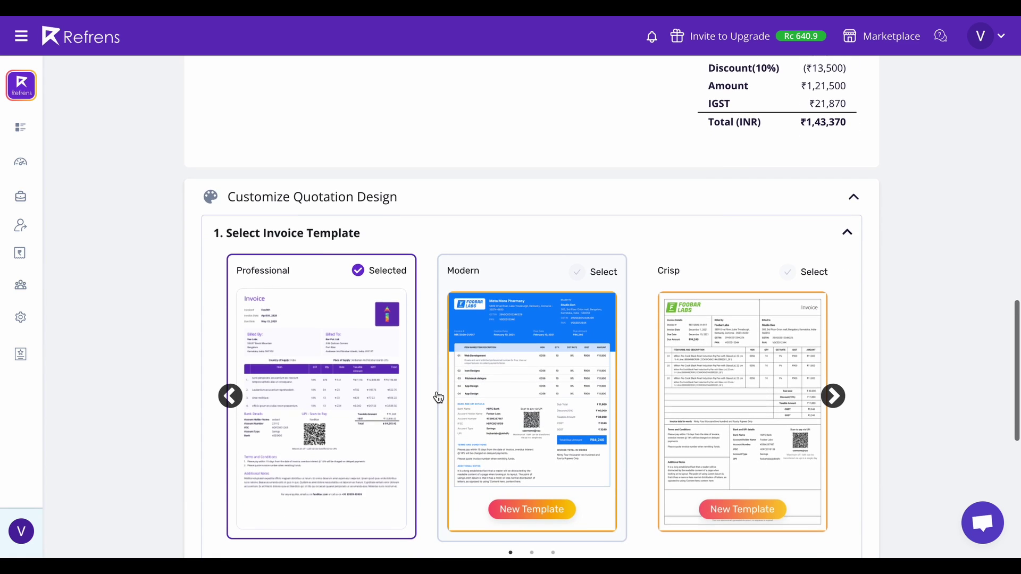
scroll(439, 398, down, 2)
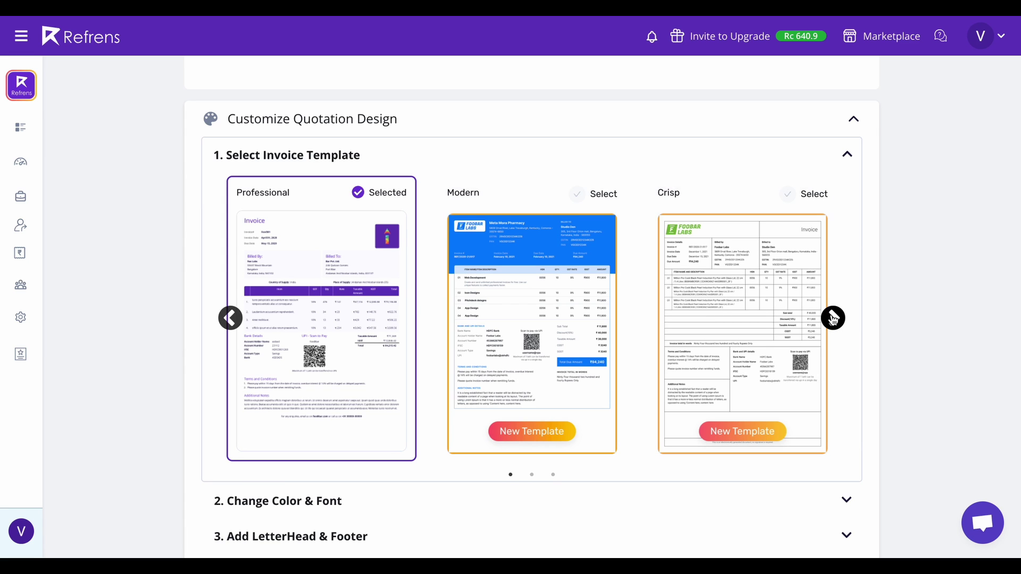
click(832, 319)
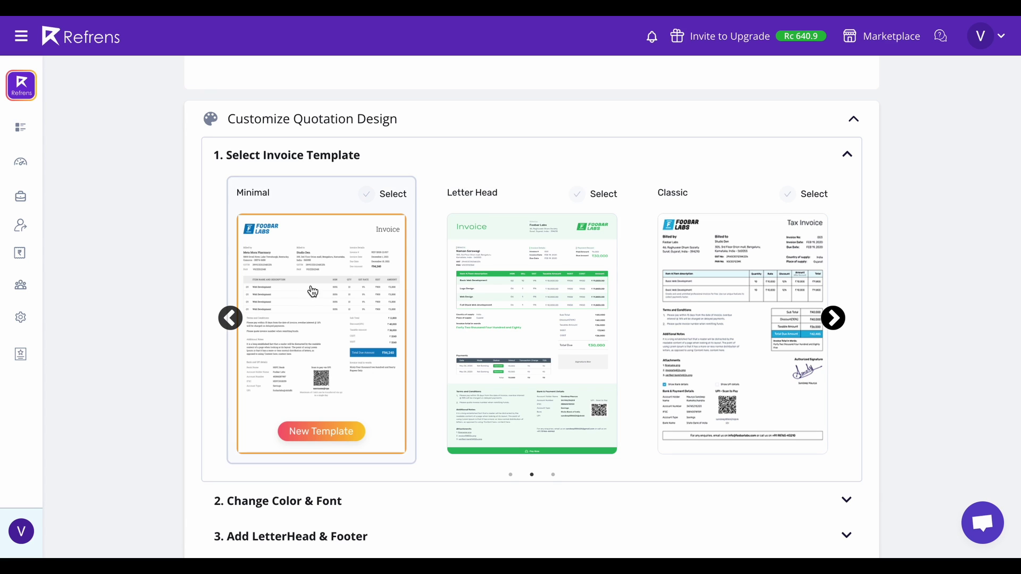
click(230, 318)
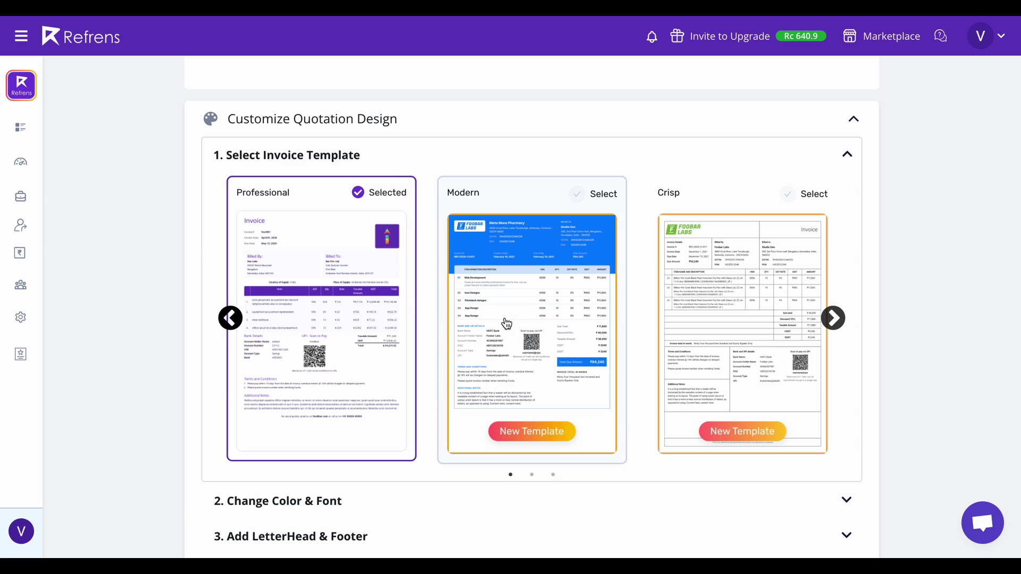
click(536, 333)
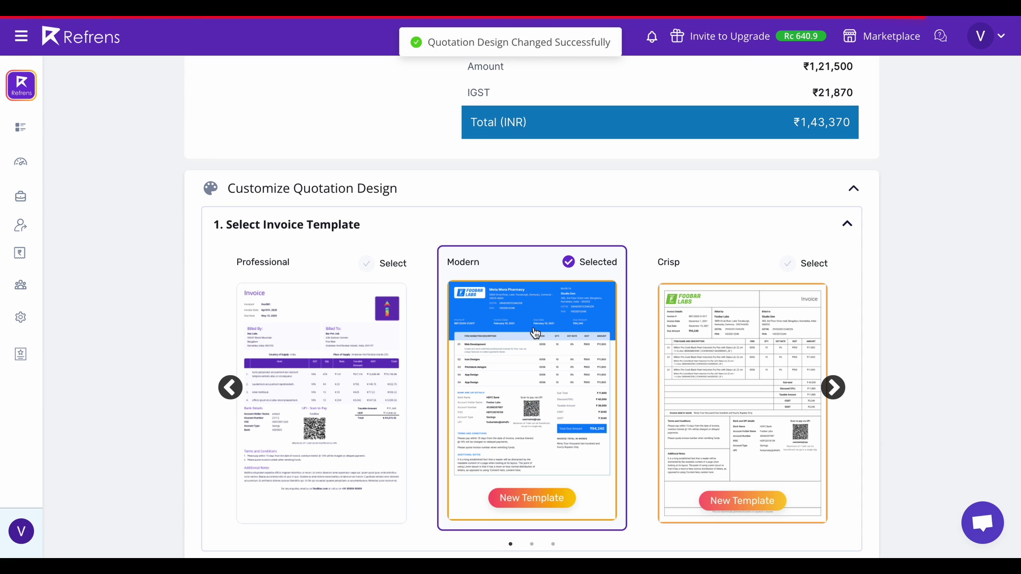
scroll(536, 334, up, 5)
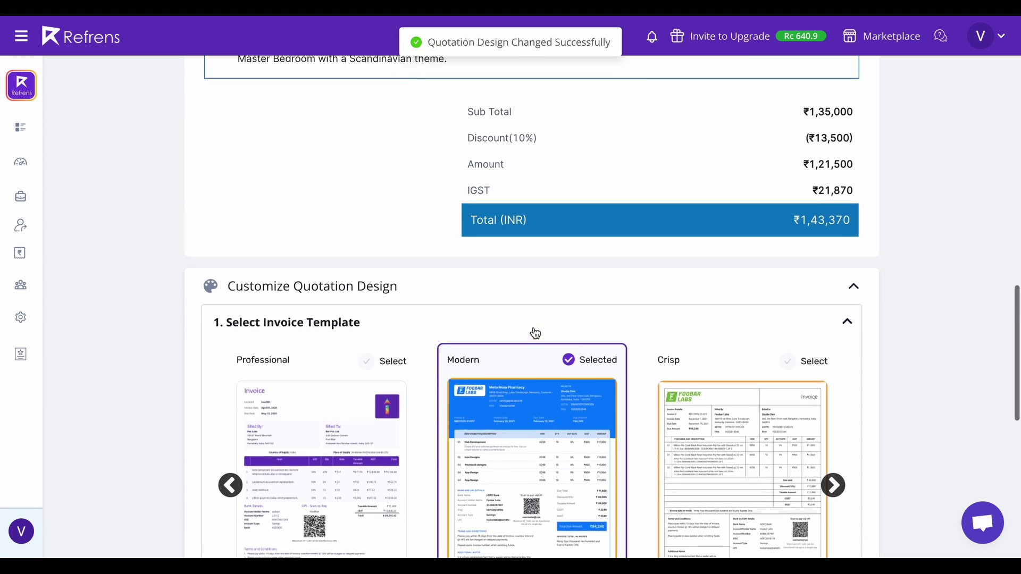
In Color & Font settings, pick a purple accent colour from the custom colour picker.
scroll(536, 334, up, 3)
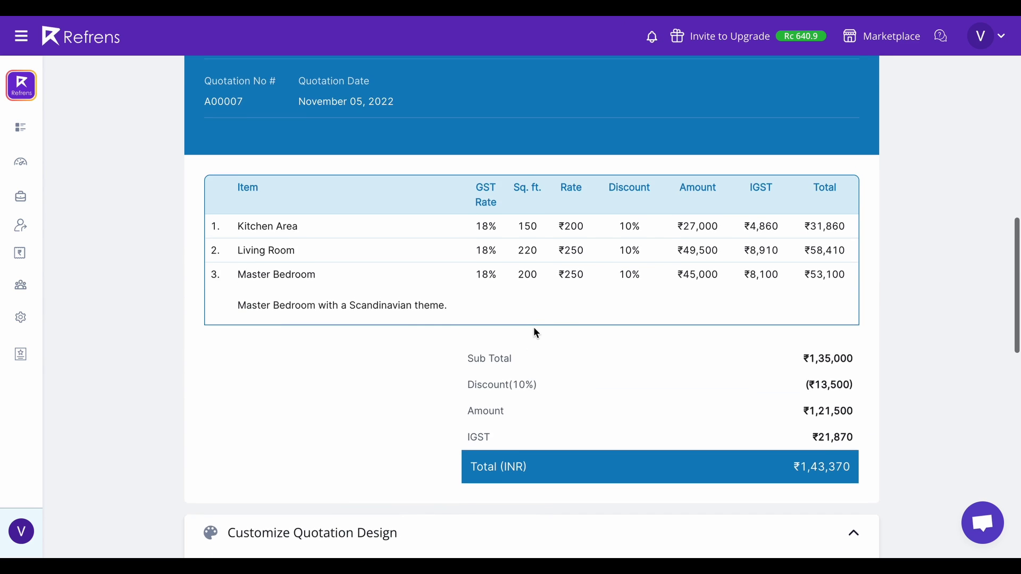
scroll(533, 326, up, 1)
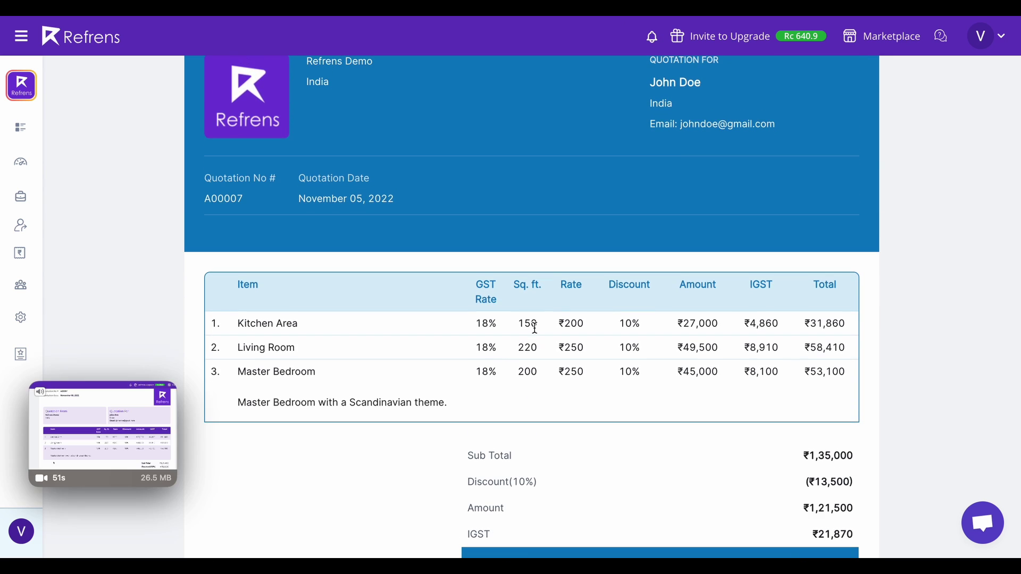
scroll(535, 328, down, 12)
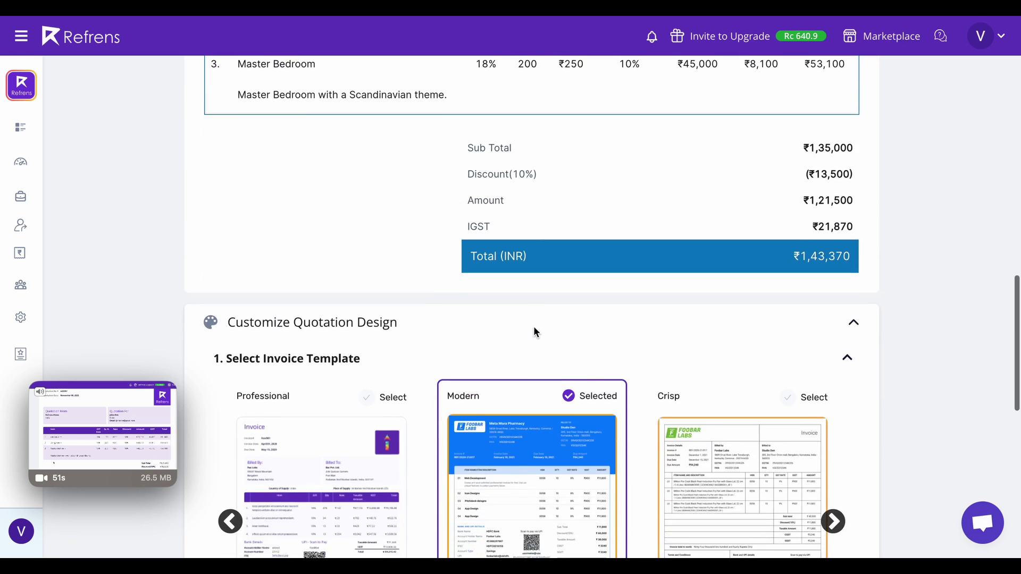
scroll(535, 333, down, 3)
click(476, 277)
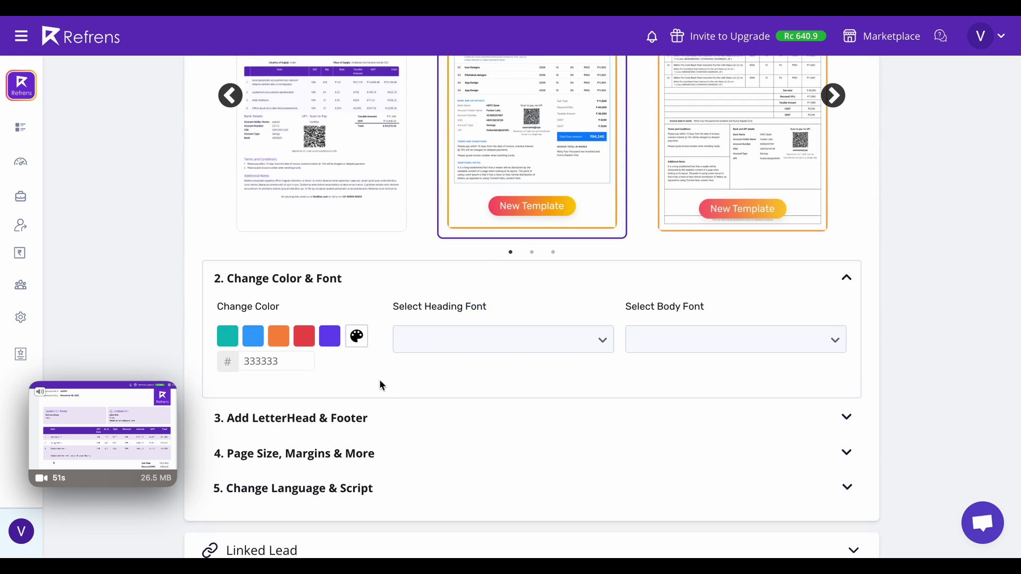
click(358, 339)
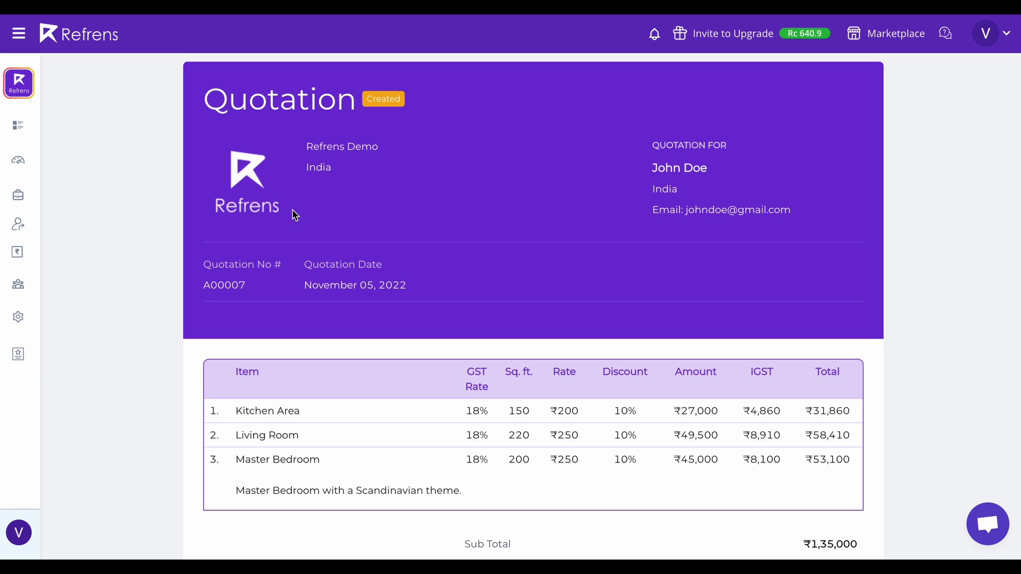
Scroll through the quotation preview, then open its summary page with sharing and sending actions.
scroll(292, 218, down, 1)
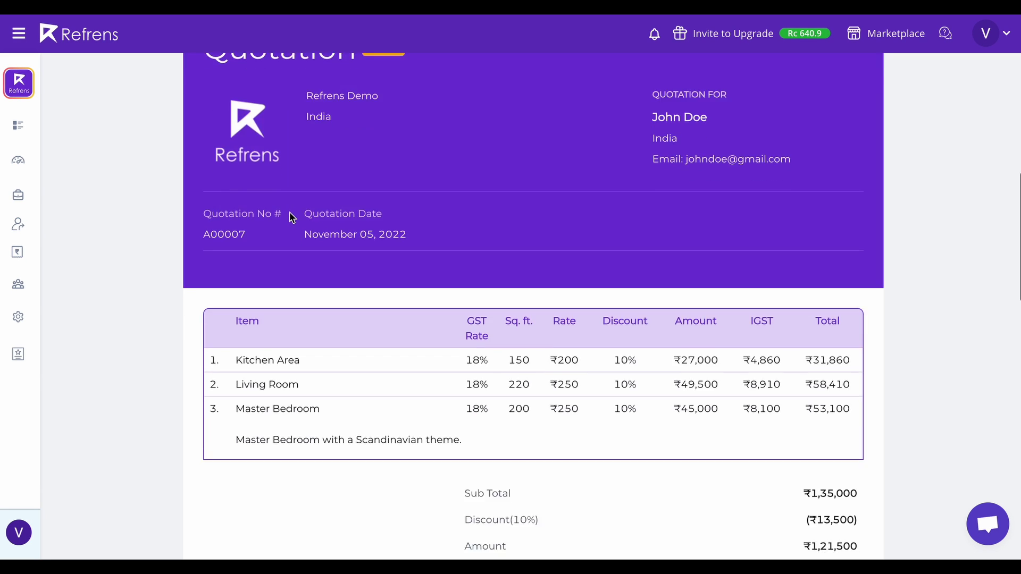
scroll(292, 217, up, 1)
scroll(292, 218, down, 1)
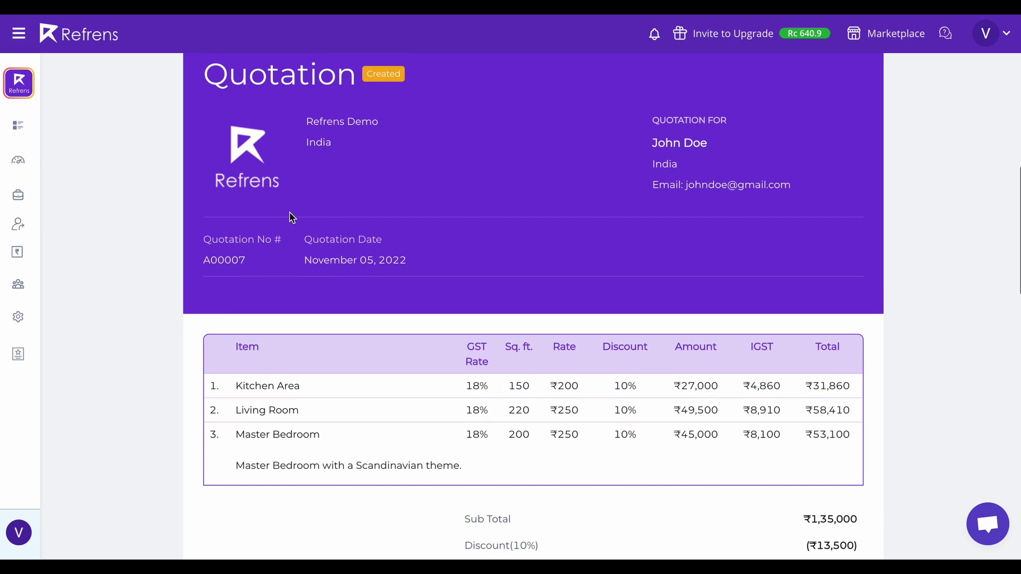
scroll(292, 218, down, 1)
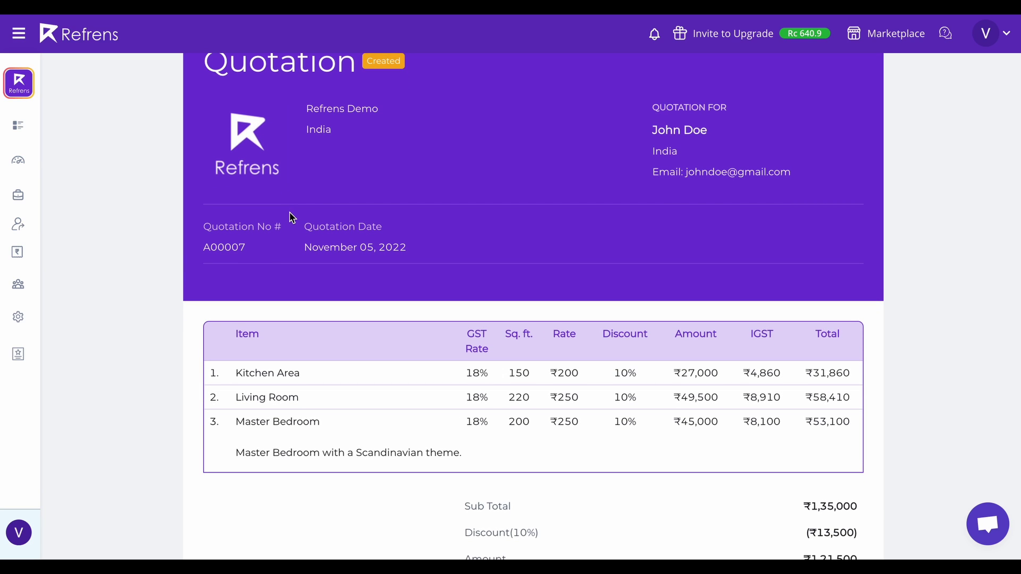
scroll(292, 218, down, 1)
scroll(292, 218, down, 2)
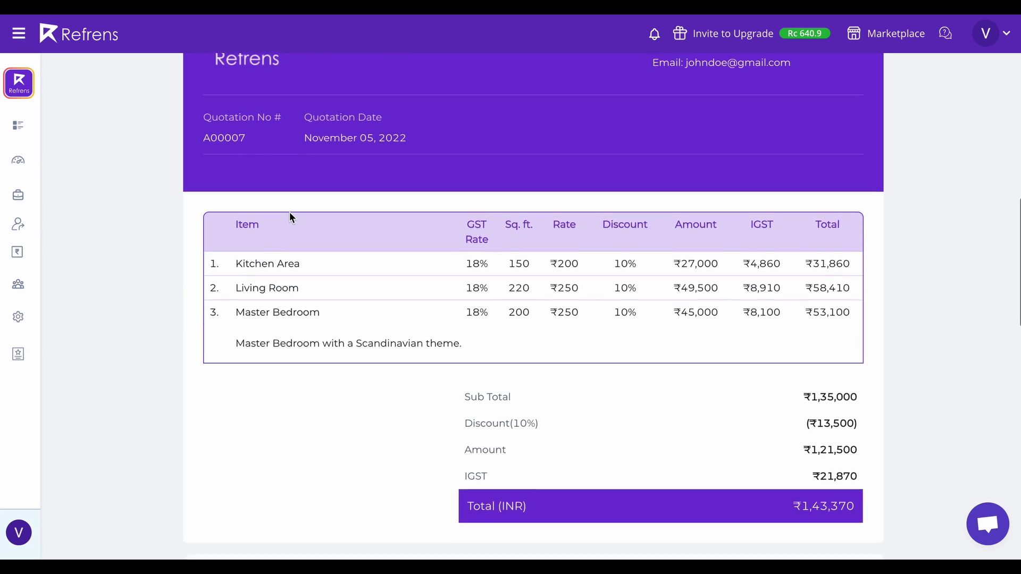
scroll(290, 211, up, 1)
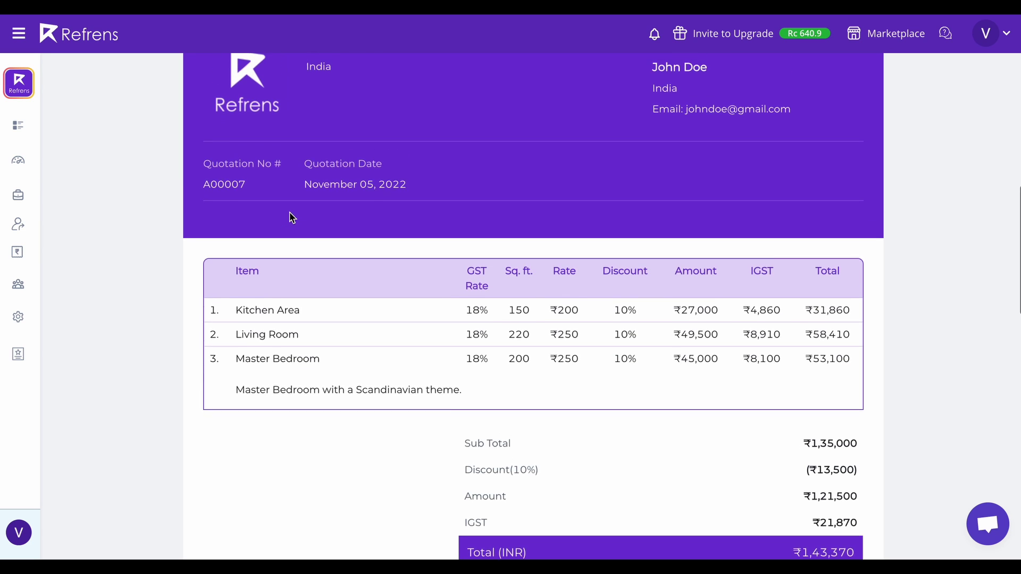
scroll(289, 211, down, 1)
scroll(289, 213, up, 2)
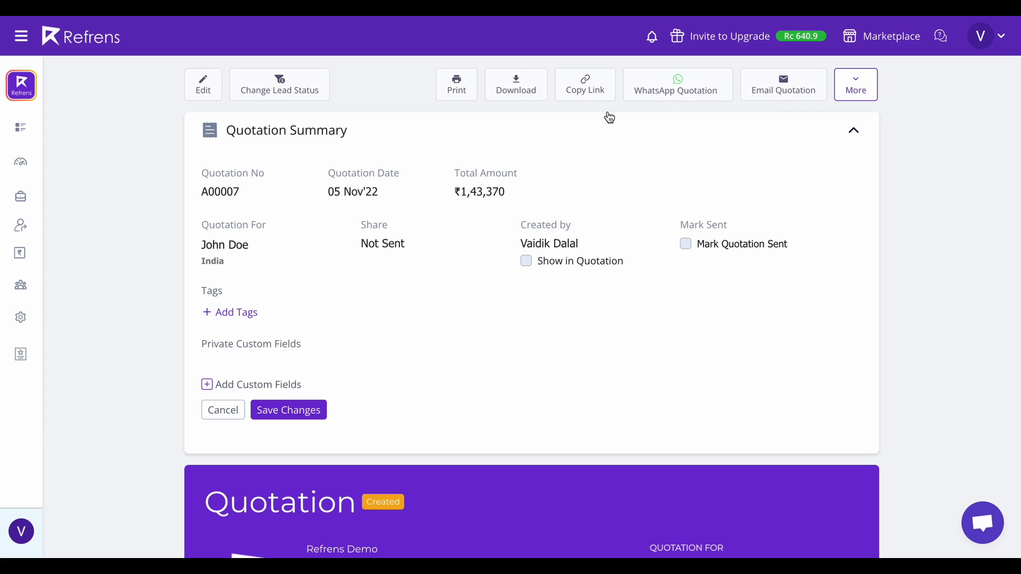
click(514, 109)
Copy the quotation's shareable link and review the email dialog.
click(589, 97)
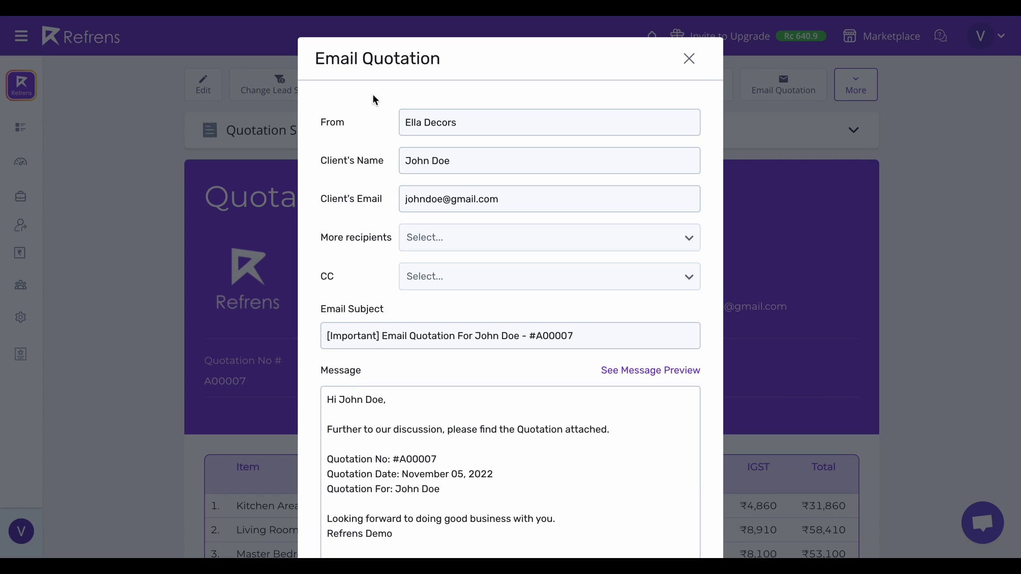
scroll(381, 235, down, 1)
scroll(382, 235, down, 3)
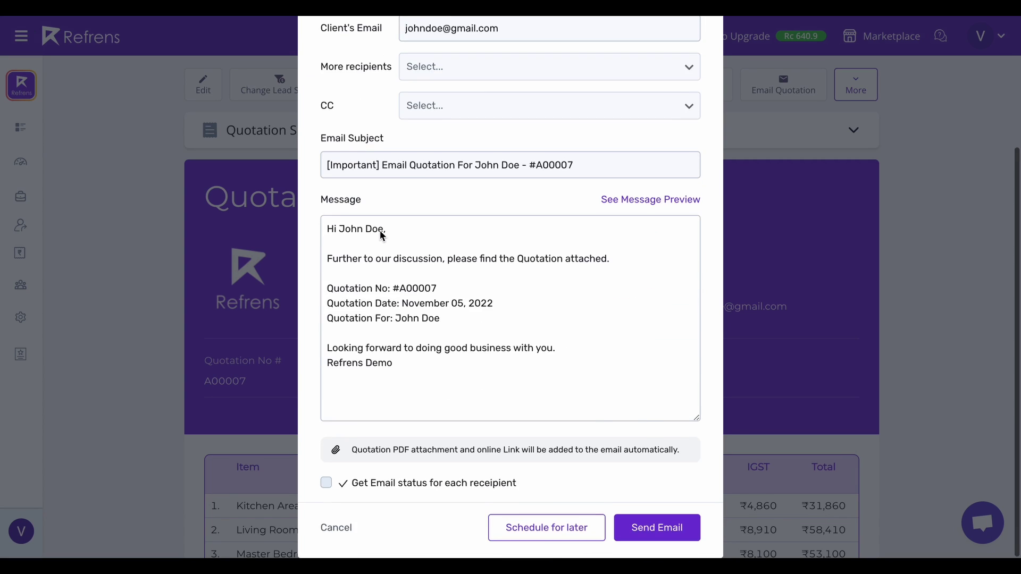
scroll(382, 235, up, 3)
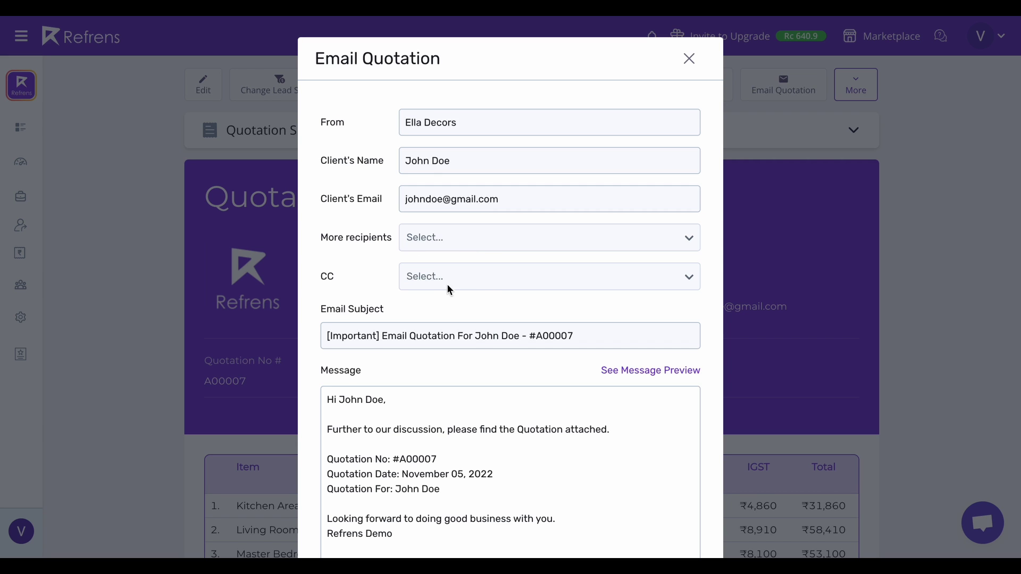
scroll(481, 292, down, 3)
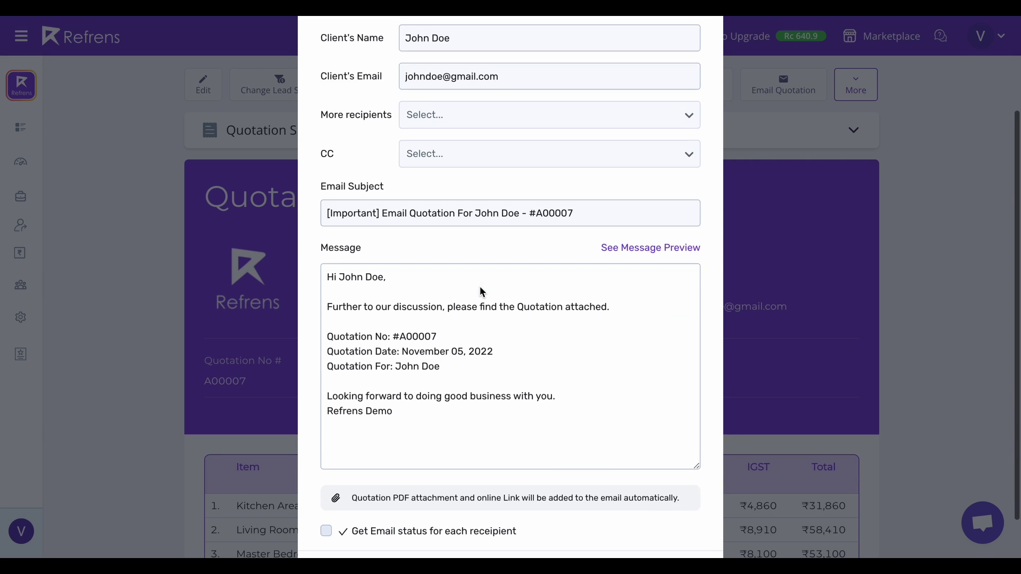
Replace the email message's opening phrase with 'Great talking to you'.
click(328, 307)
drag(327, 307, 442, 308)
text(Great talking t)
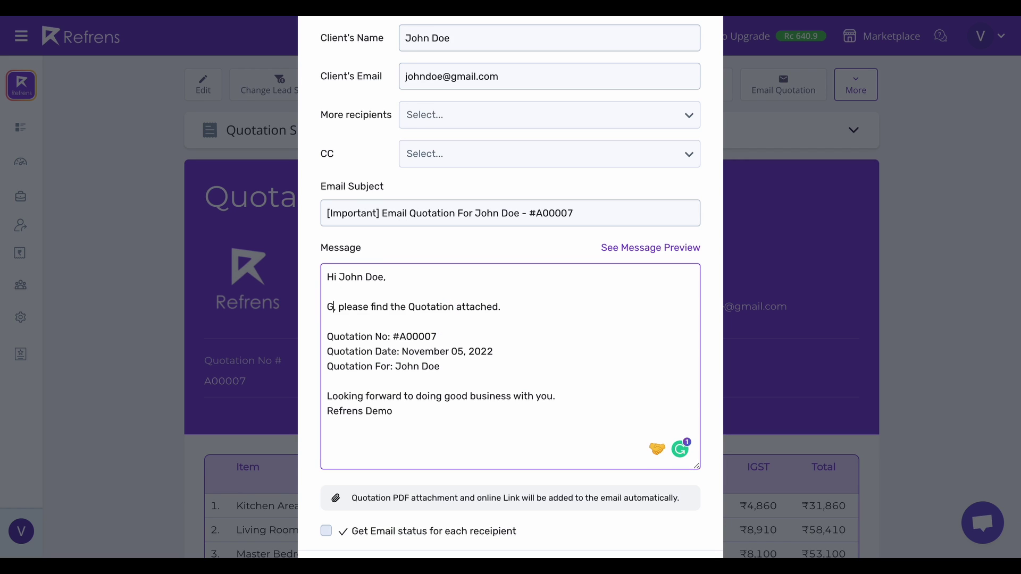
text(o you)
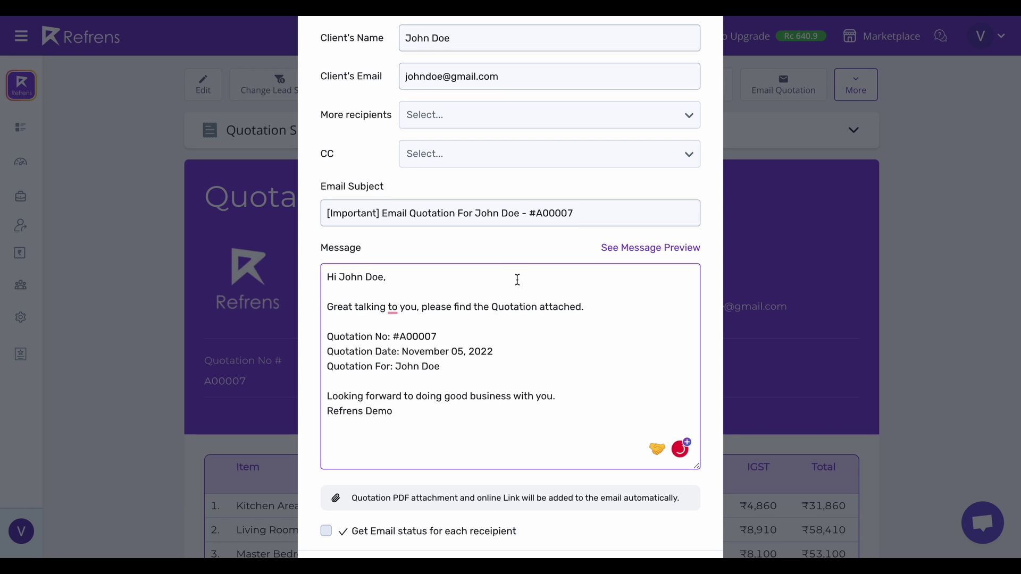
Preview the email message, then edit its sign-off line to Ella Decor.
scroll(515, 278, up, 1)
click(643, 282)
scroll(609, 327, down, 3)
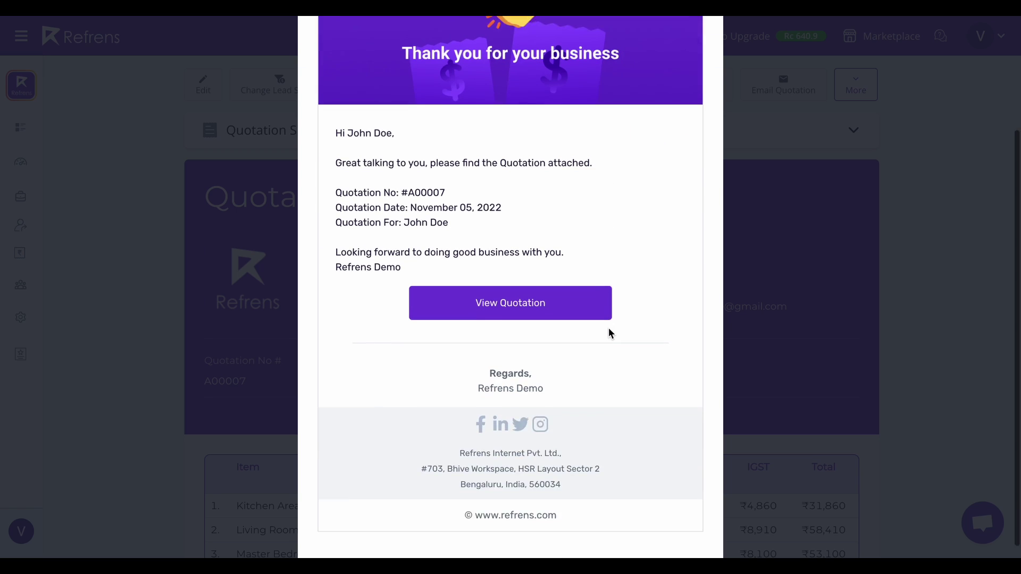
scroll(612, 334, up, 3)
click(689, 57)
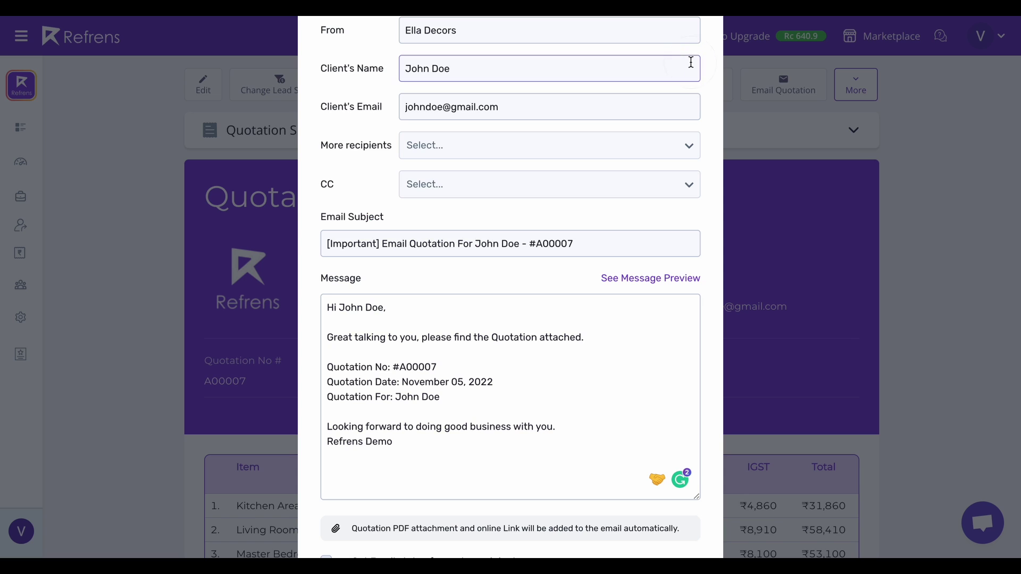
scroll(523, 218, down, 2)
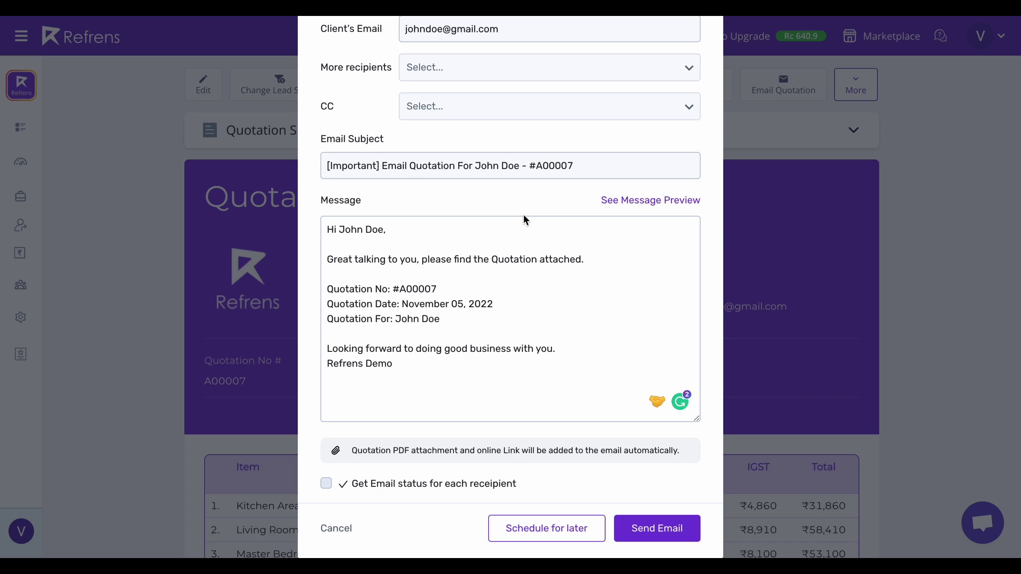
click(505, 360)
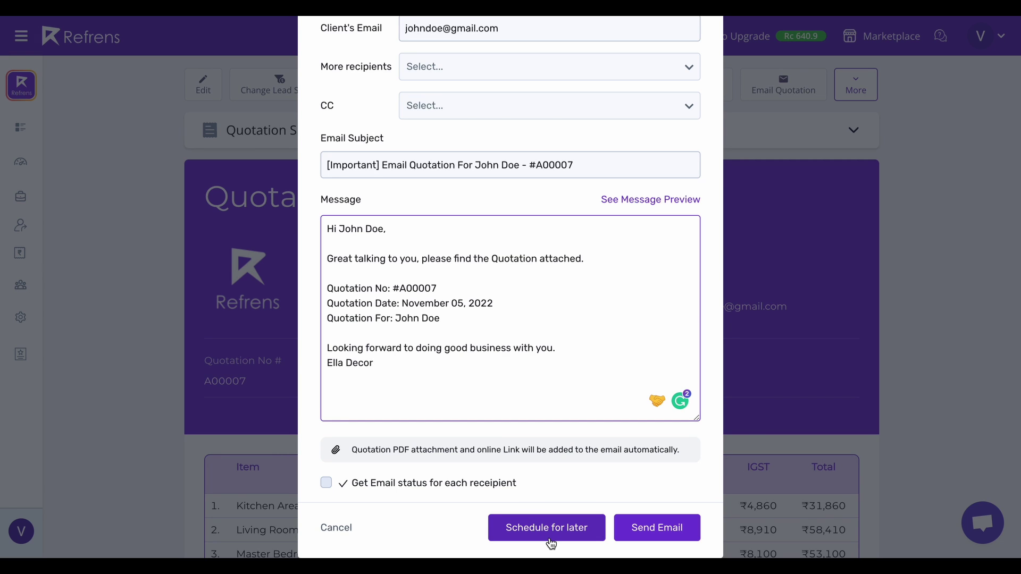
Schedule the quotation email for 7 November at 10:00 and save the schedule.
click(551, 542)
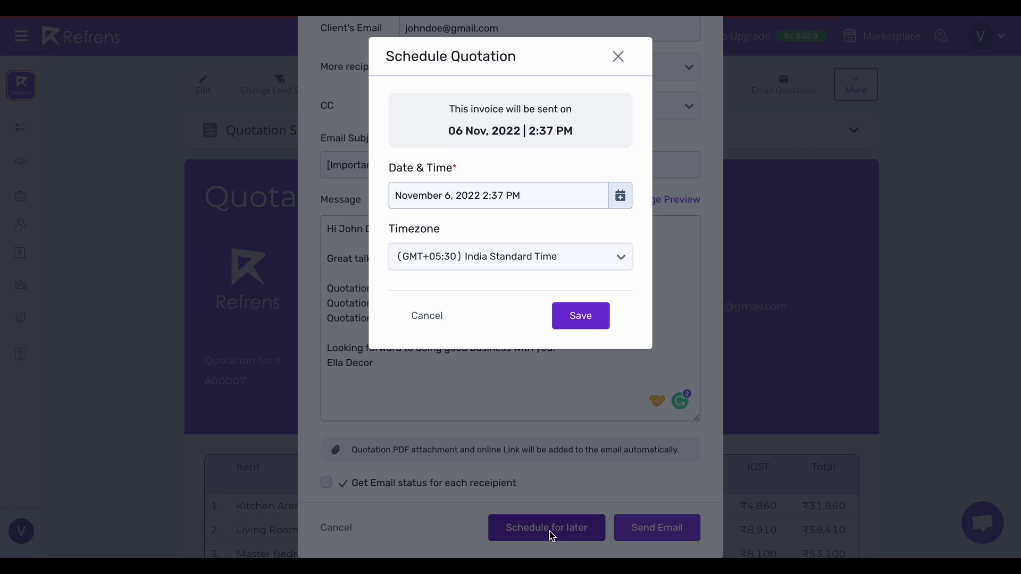
click(623, 199)
click(439, 329)
scroll(611, 311, up, 2)
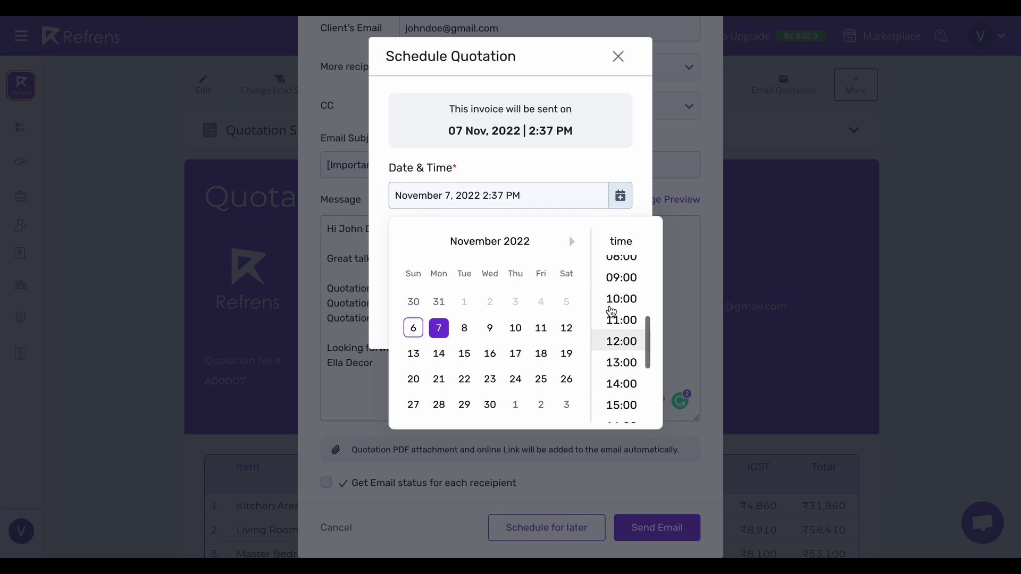
scroll(614, 303, up, 2)
click(621, 342)
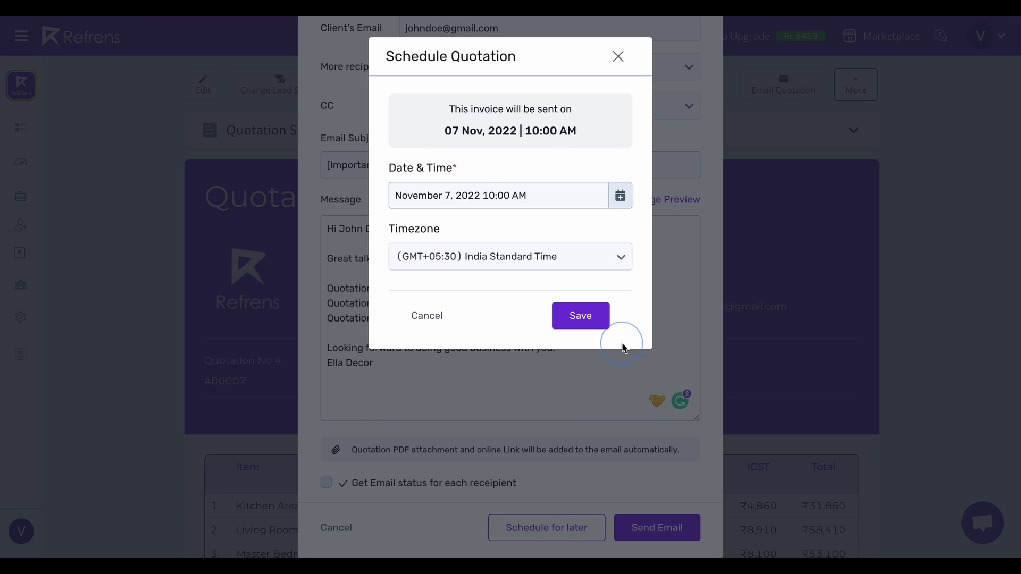
click(595, 316)
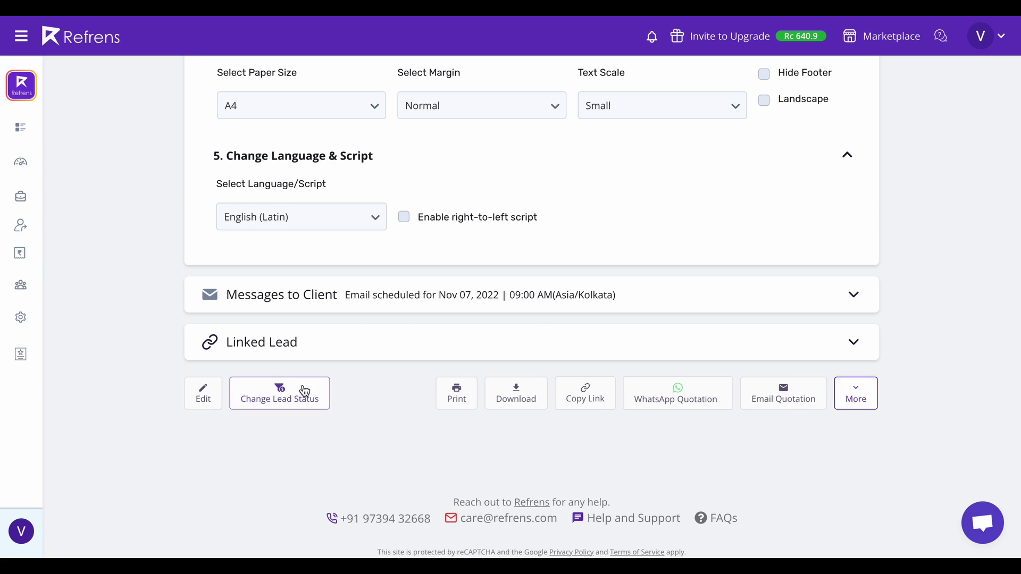
Open the linked lead and change its stage to Proposal Sent.
click(363, 353)
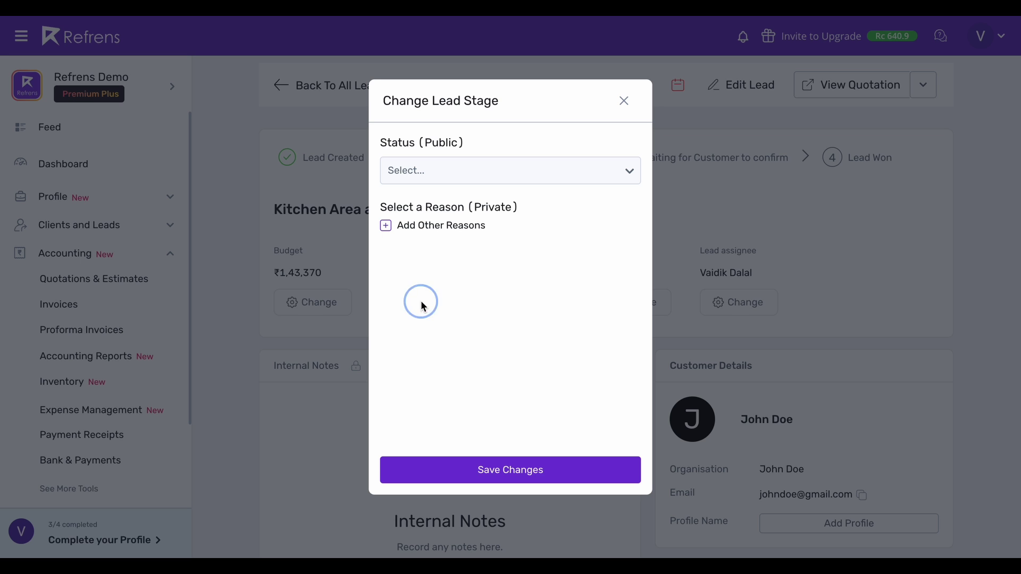
click(456, 176)
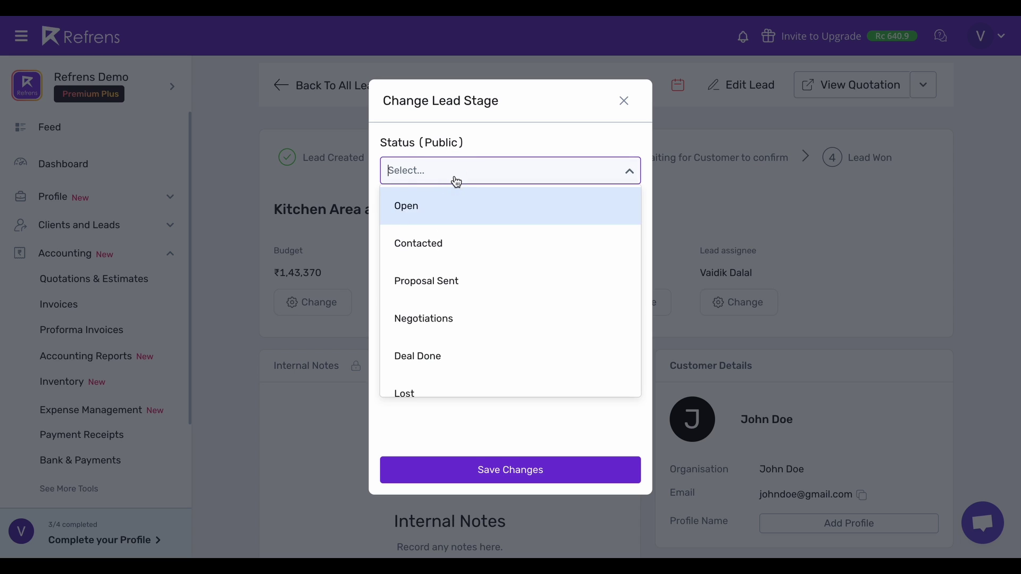
click(451, 294)
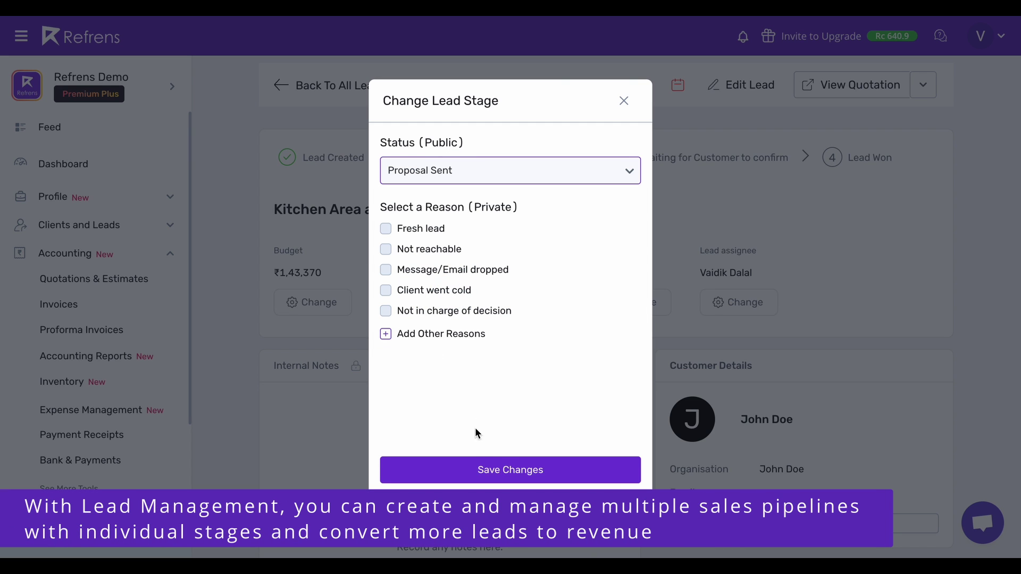
click(472, 465)
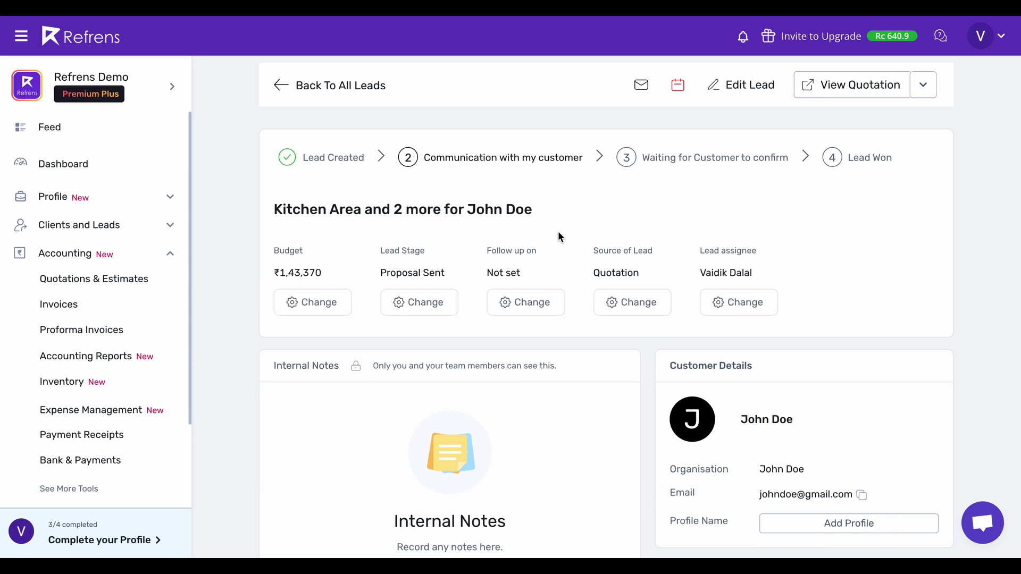
Check the follow-up time options and close the dialog without setting a follow-up.
scroll(557, 231, down, 2)
scroll(558, 231, up, 2)
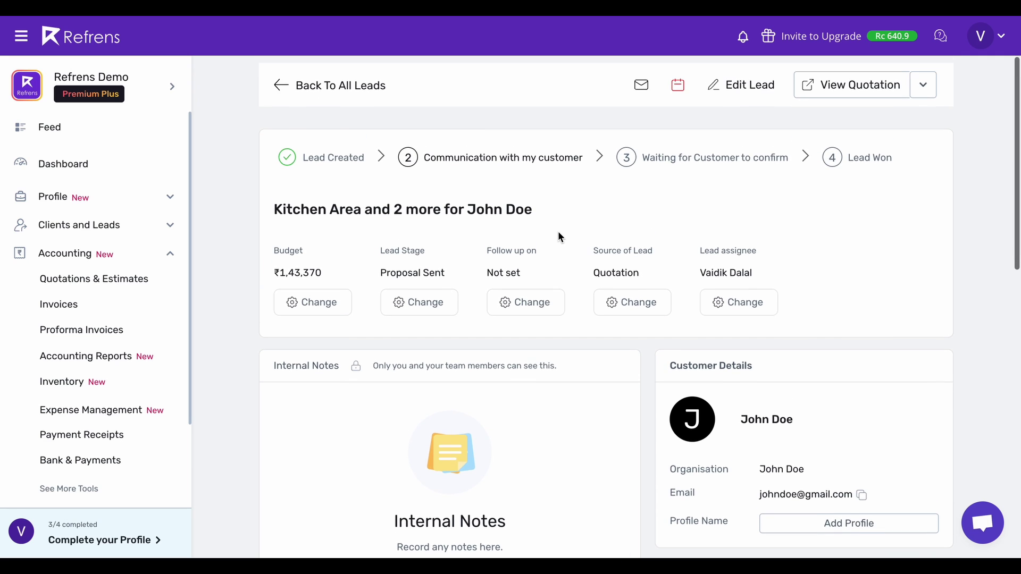
click(540, 301)
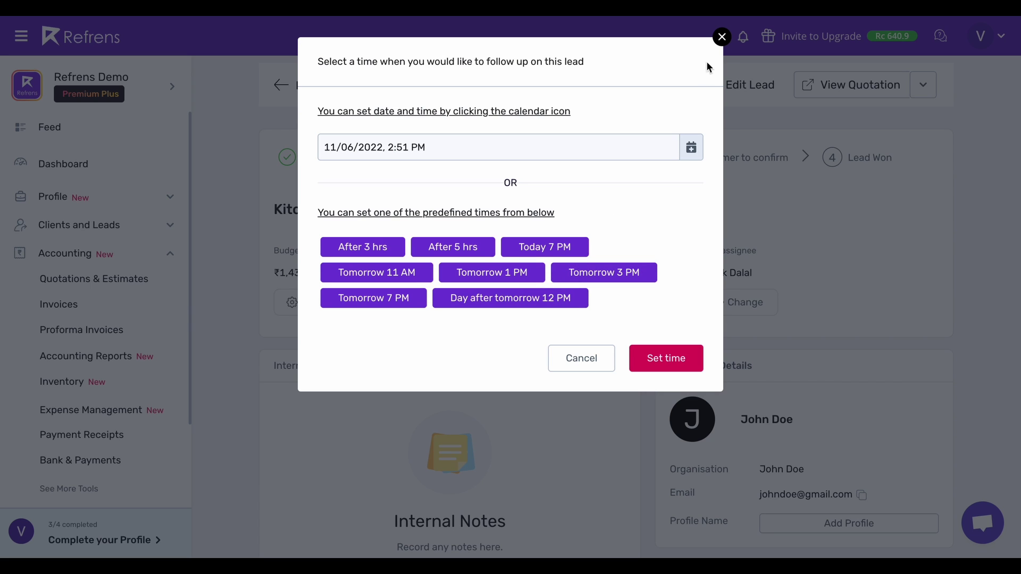
click(721, 36)
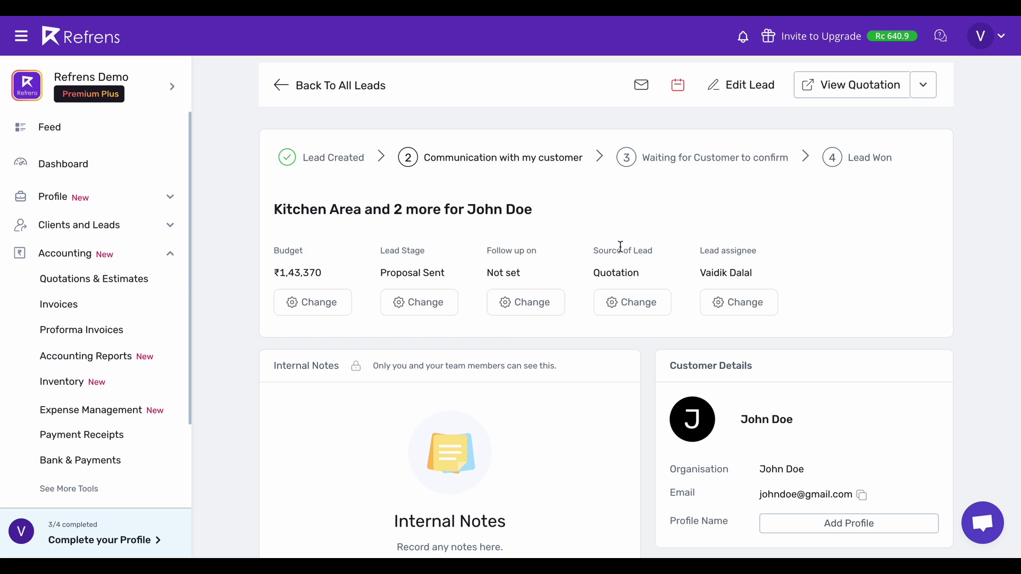
scroll(620, 246, down, 1)
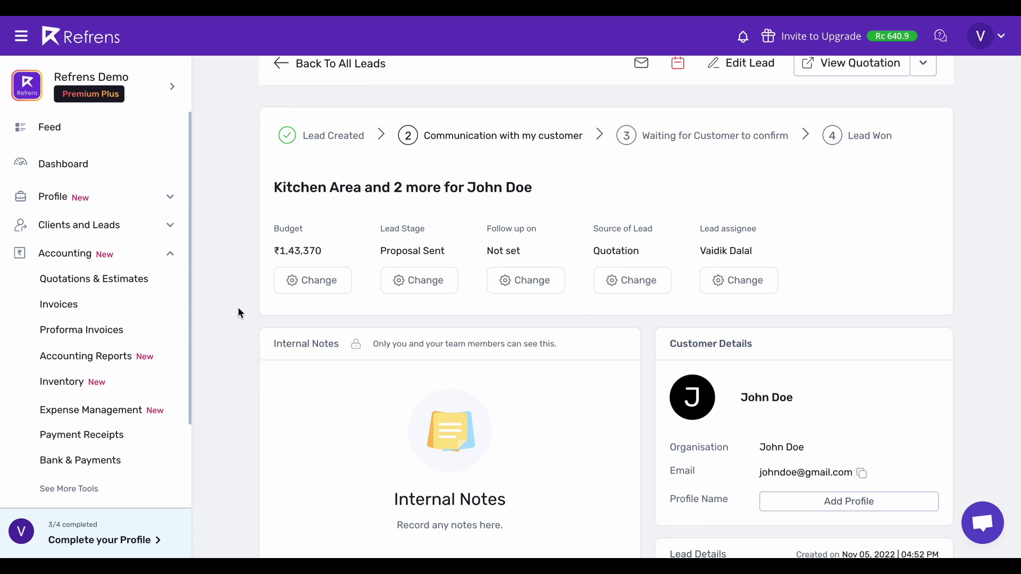
Go to the Quotations & Estimates list and scroll to quotation A00007.
click(92, 284)
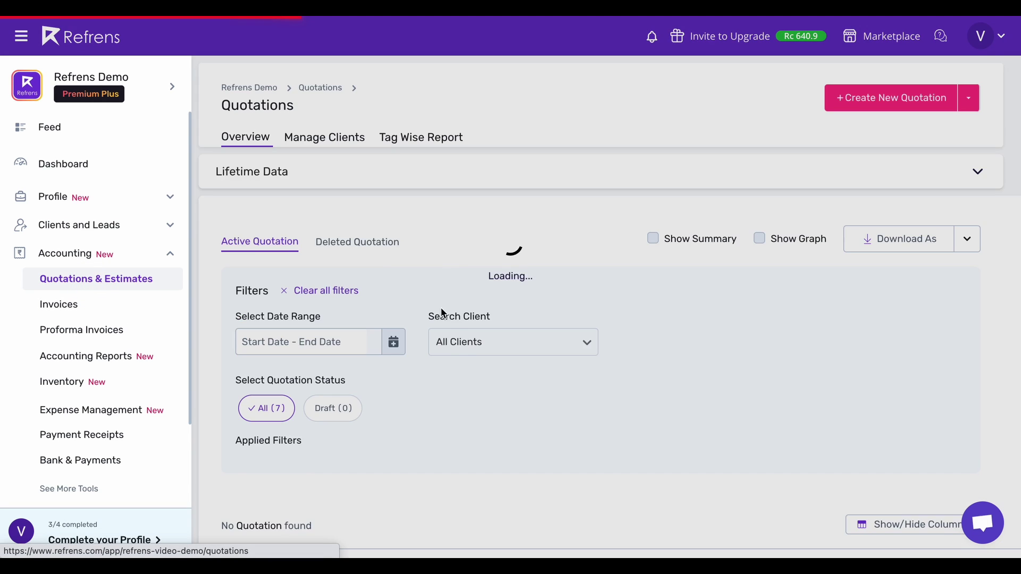
scroll(470, 383, down, 5)
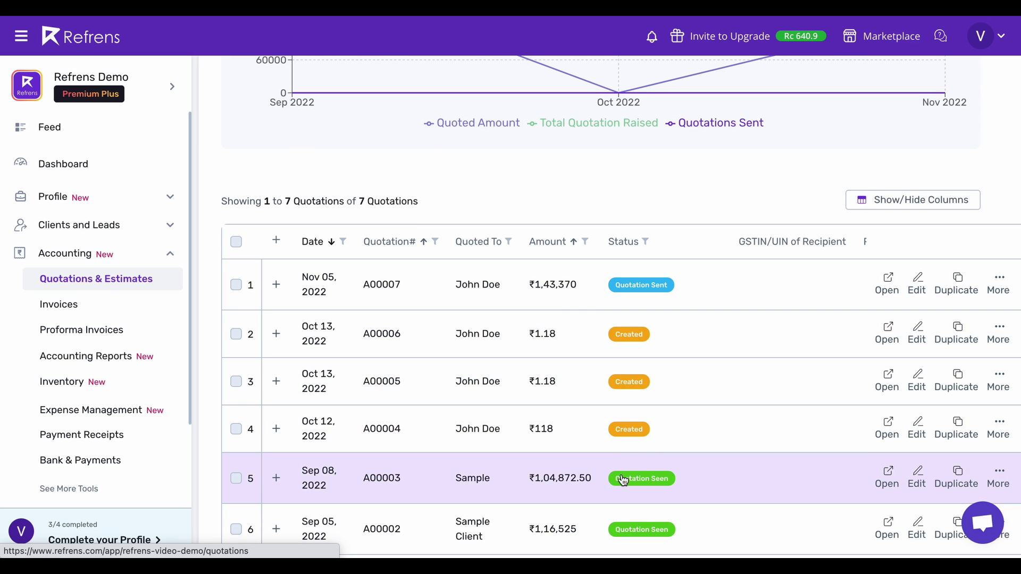
scroll(626, 468, down, 1)
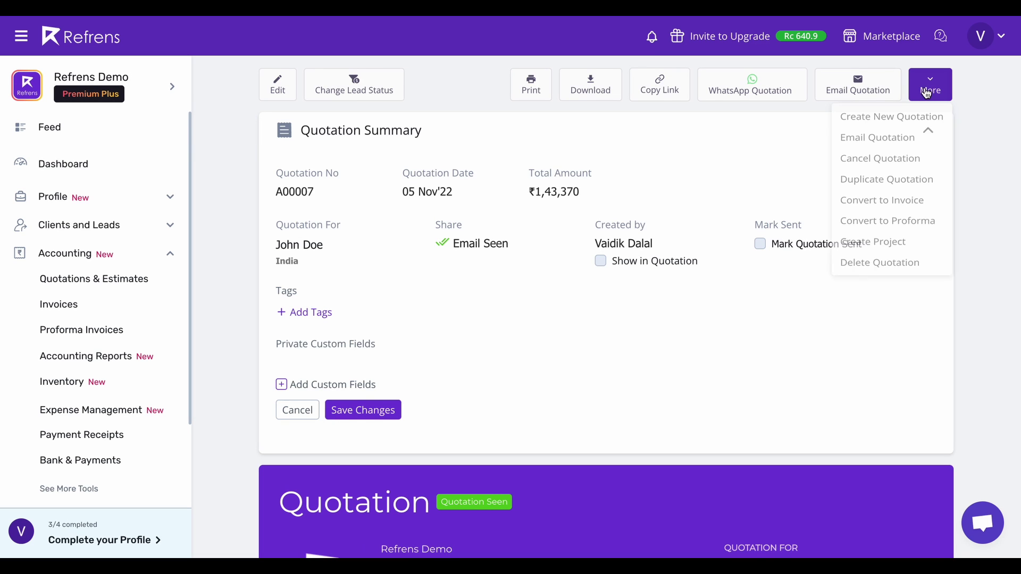
Convert quotation A00007 into invoice A00040 and scroll through the new invoice preview.
click(906, 208)
click(630, 126)
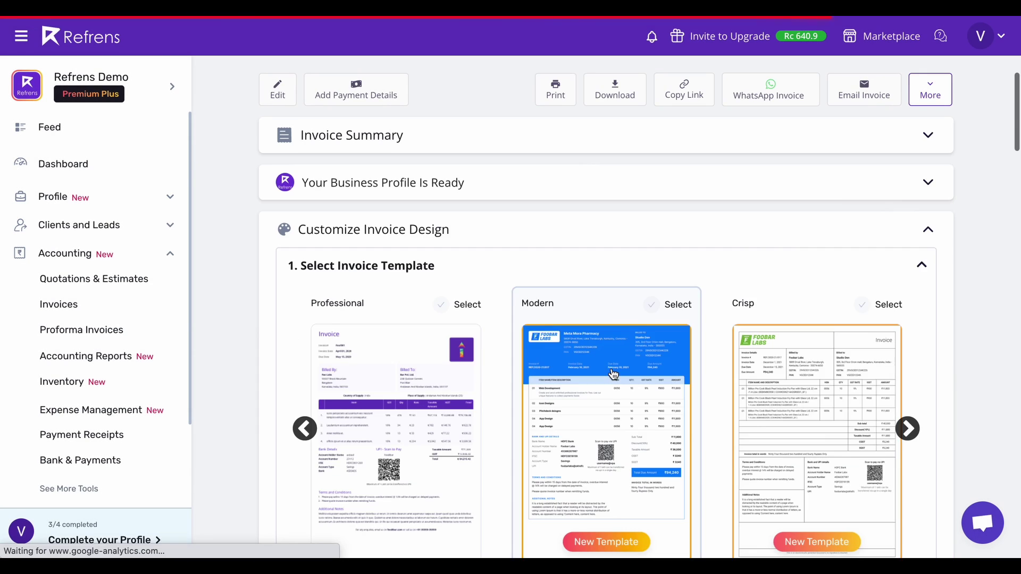
scroll(613, 375, down, 5)
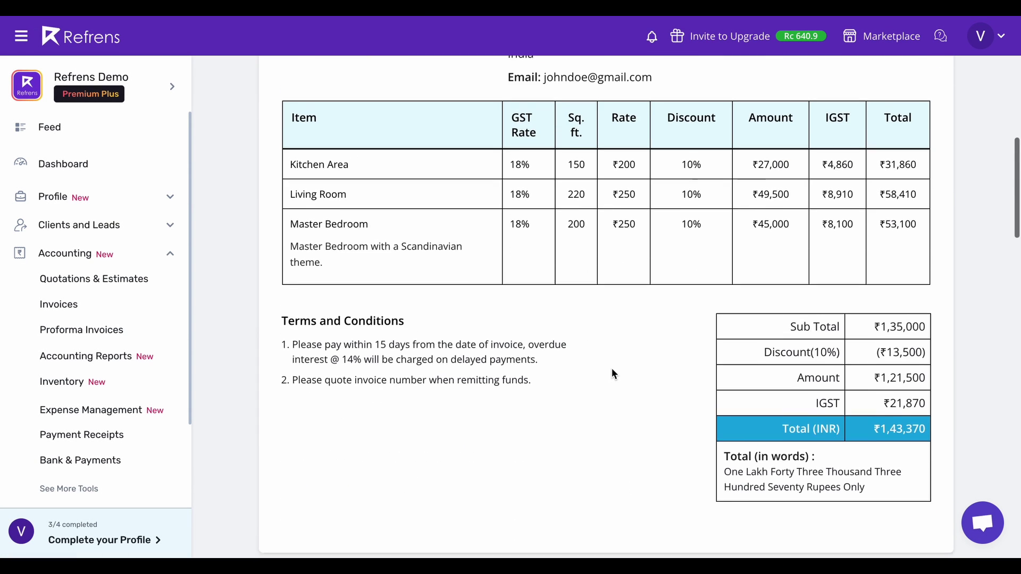
scroll(611, 372, up, 2)
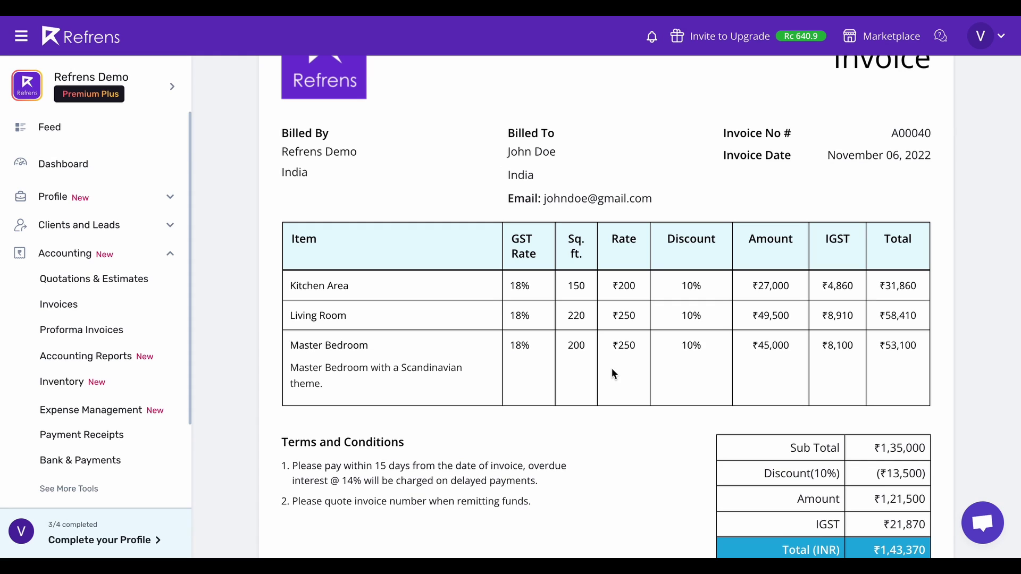
scroll(611, 374, up, 5)
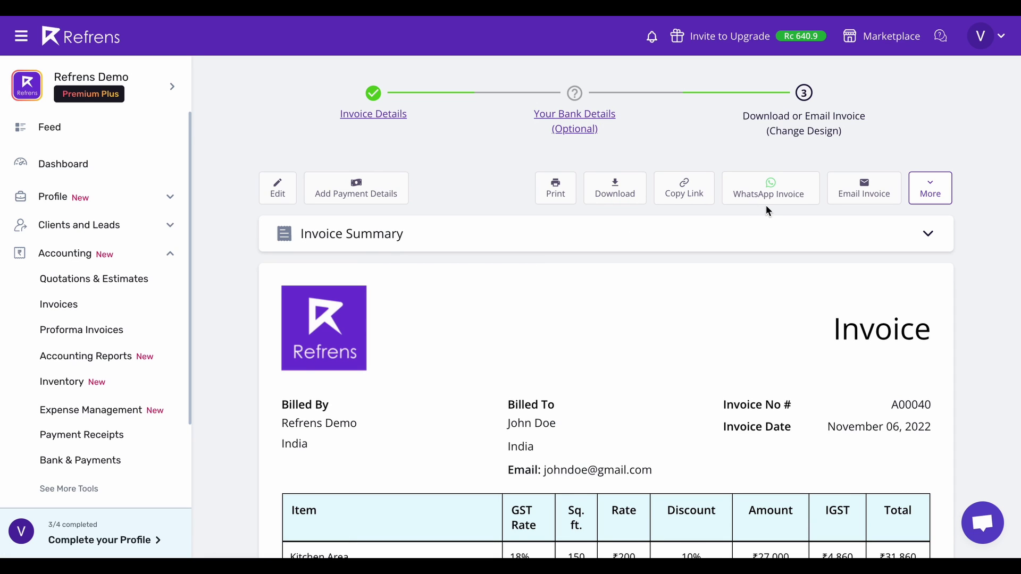
click(792, 201)
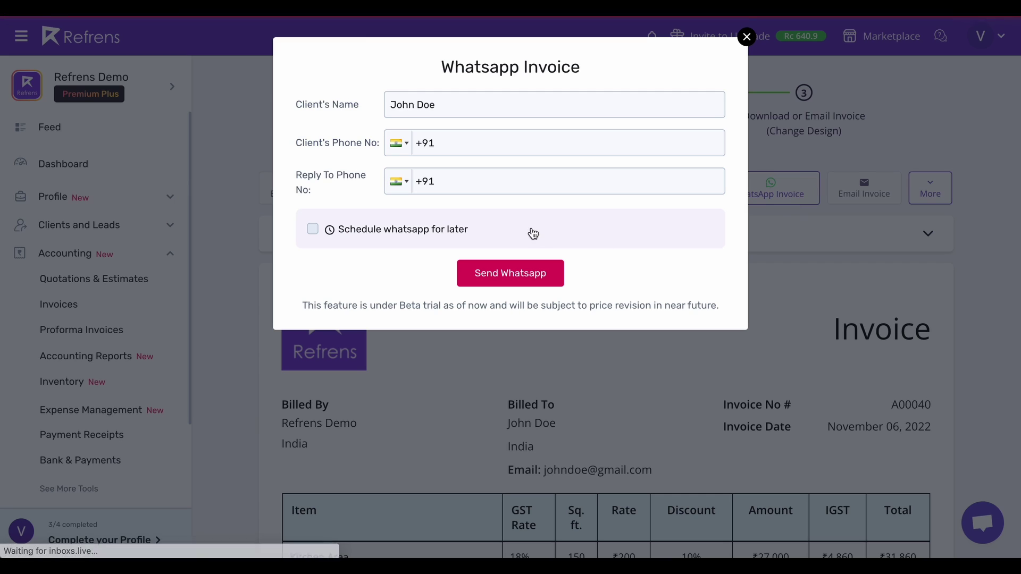
click(355, 234)
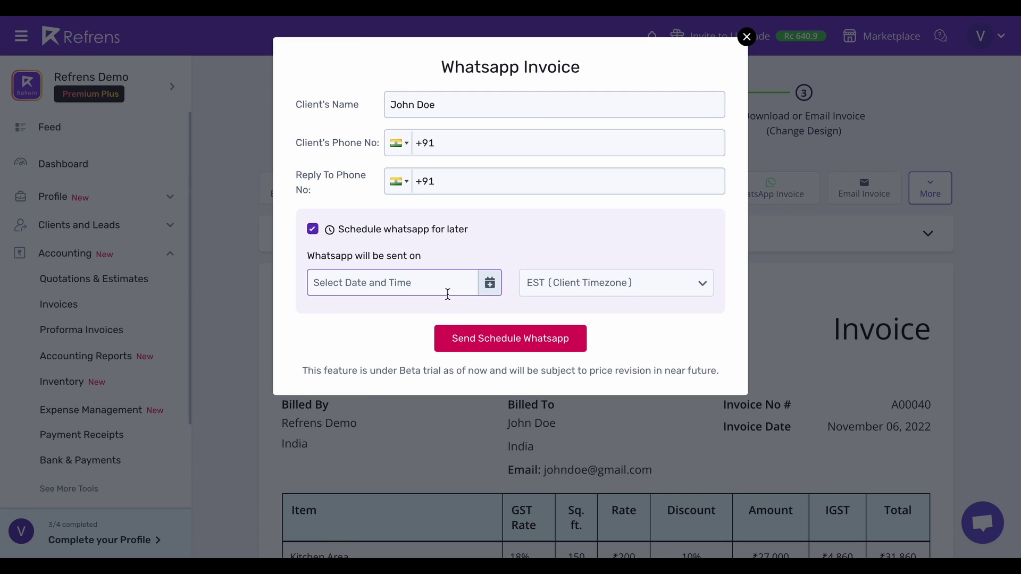
key(Escape)
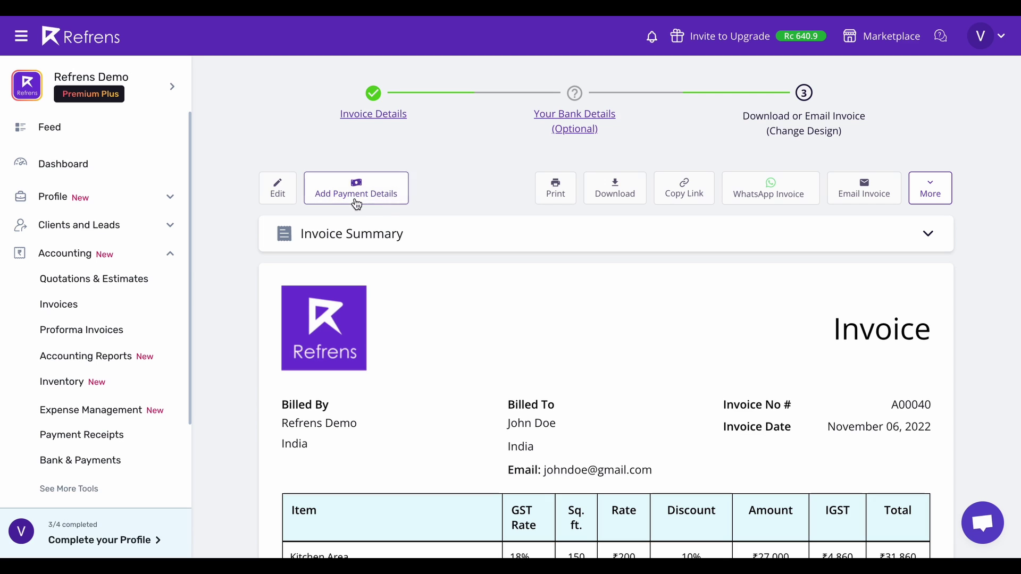
Open the Invoices list and locate invoice A00040.
click(109, 306)
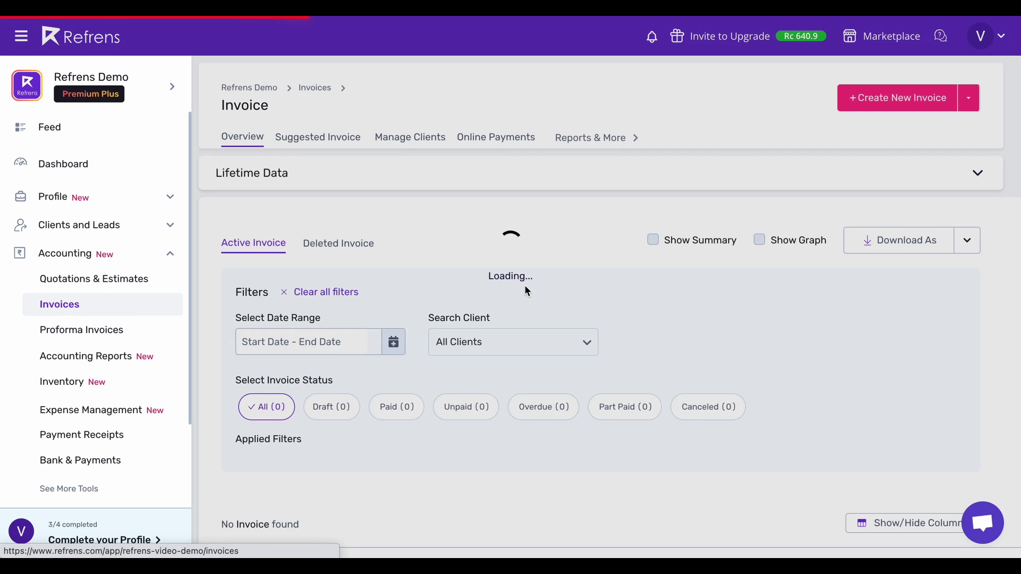
scroll(524, 285, down, 6)
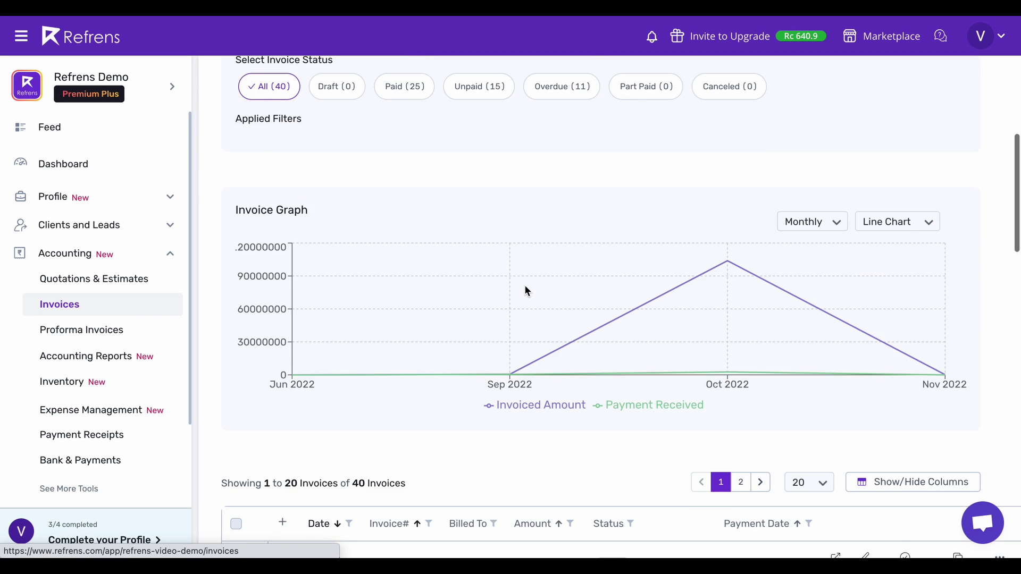
scroll(524, 285, up, 5)
scroll(526, 291, down, 5)
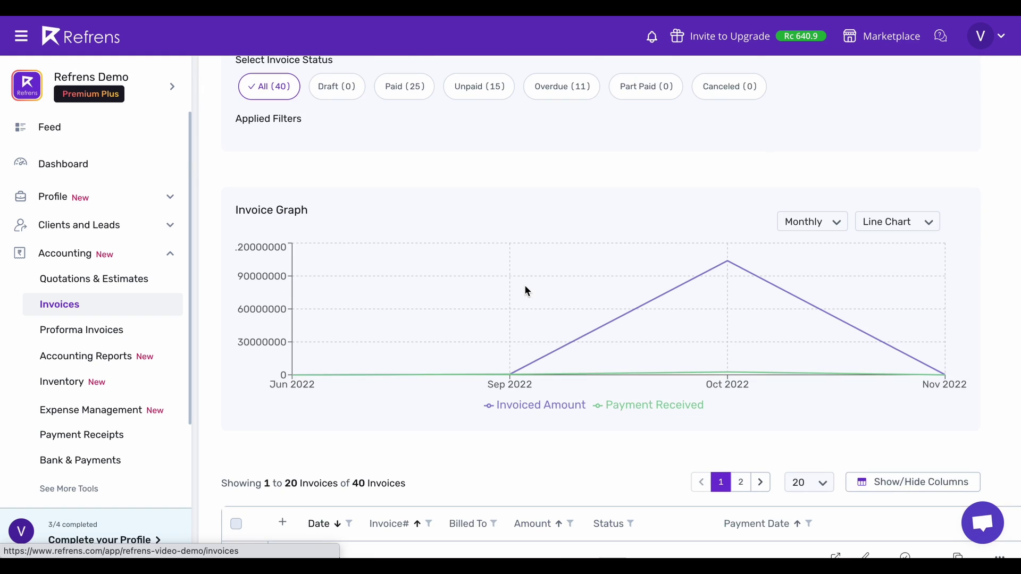
scroll(526, 292, down, 5)
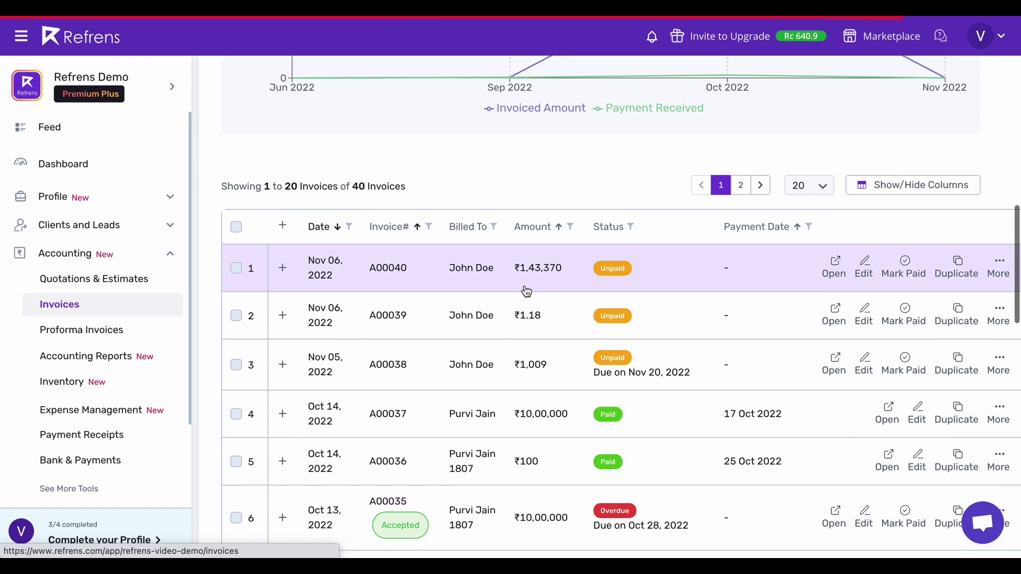
Record the ₹1,43,370 payment for A00040, checking TDS and amount received, and save.
click(906, 265)
click(662, 306)
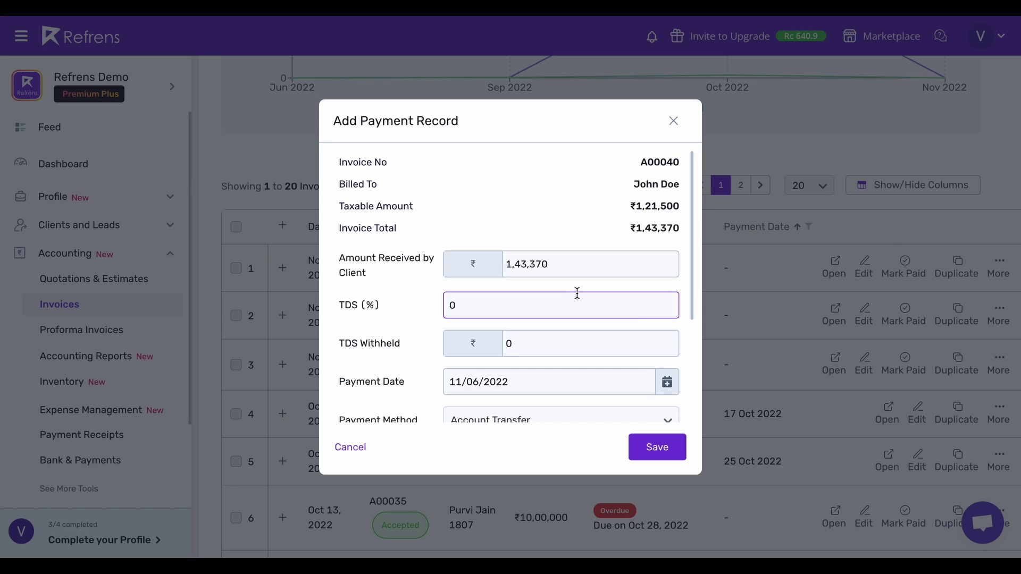
click(573, 273)
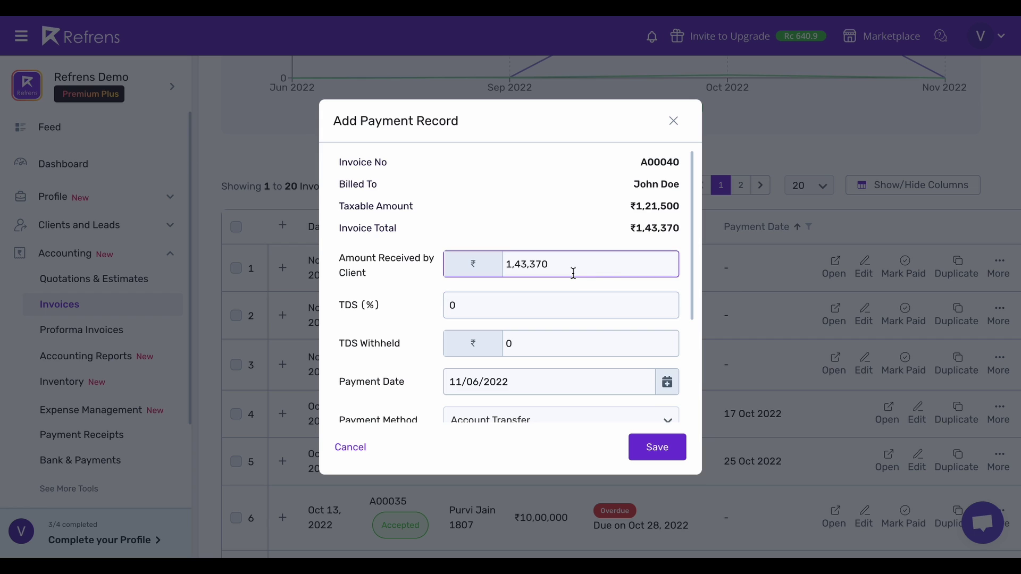
scroll(578, 266, down, 1)
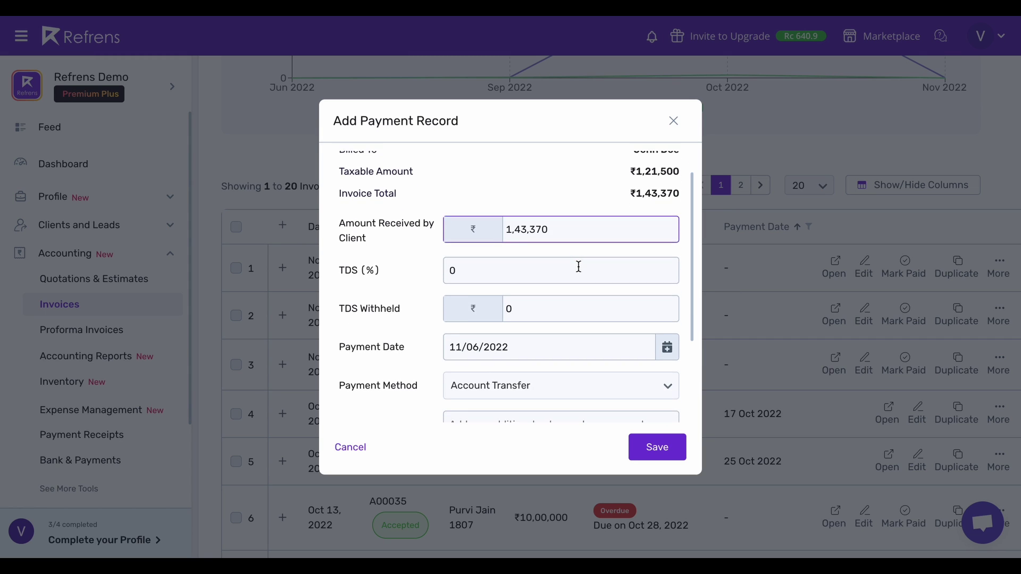
scroll(570, 234, down, 2)
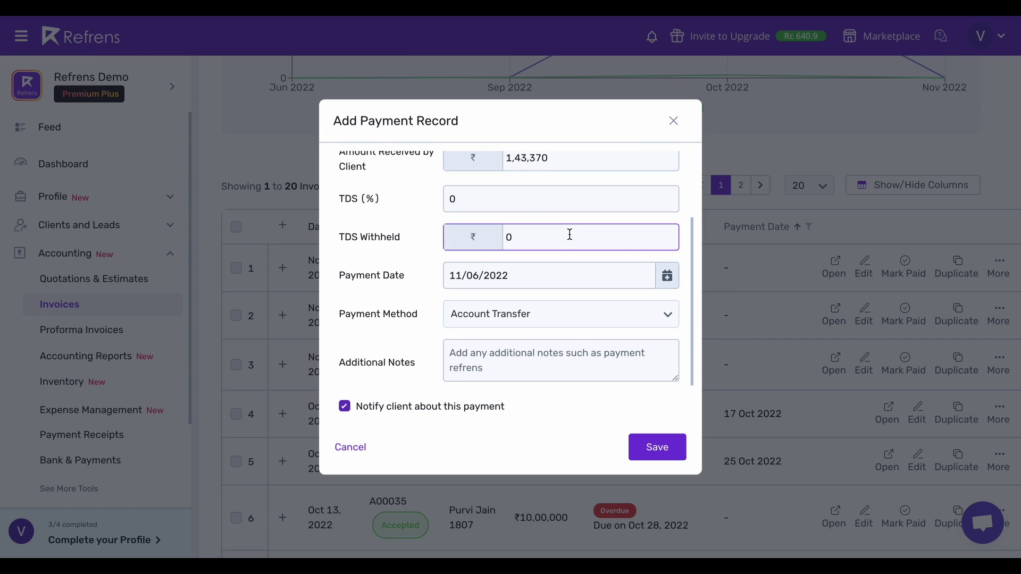
scroll(569, 234, down, 2)
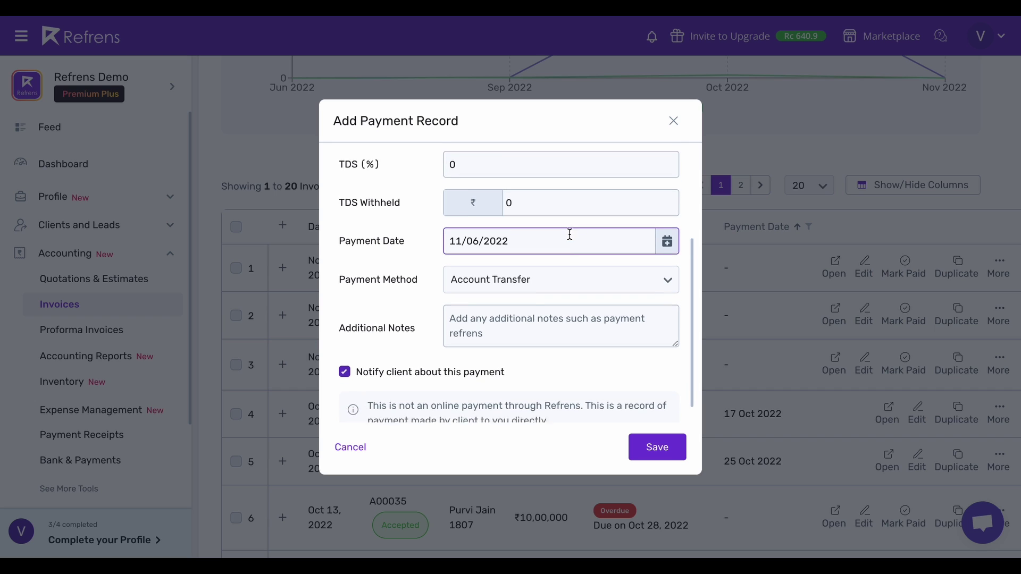
click(351, 362)
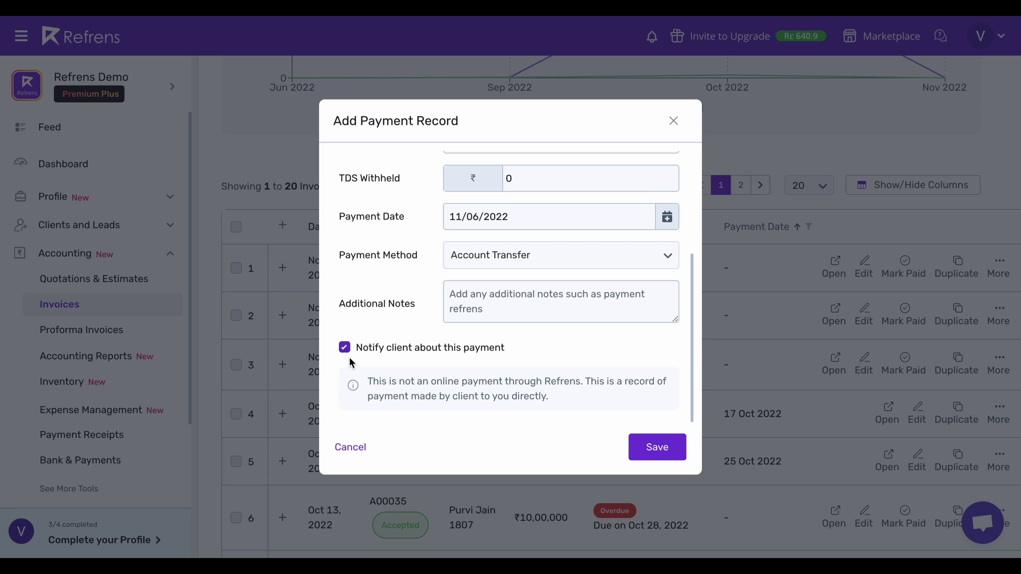
click(653, 452)
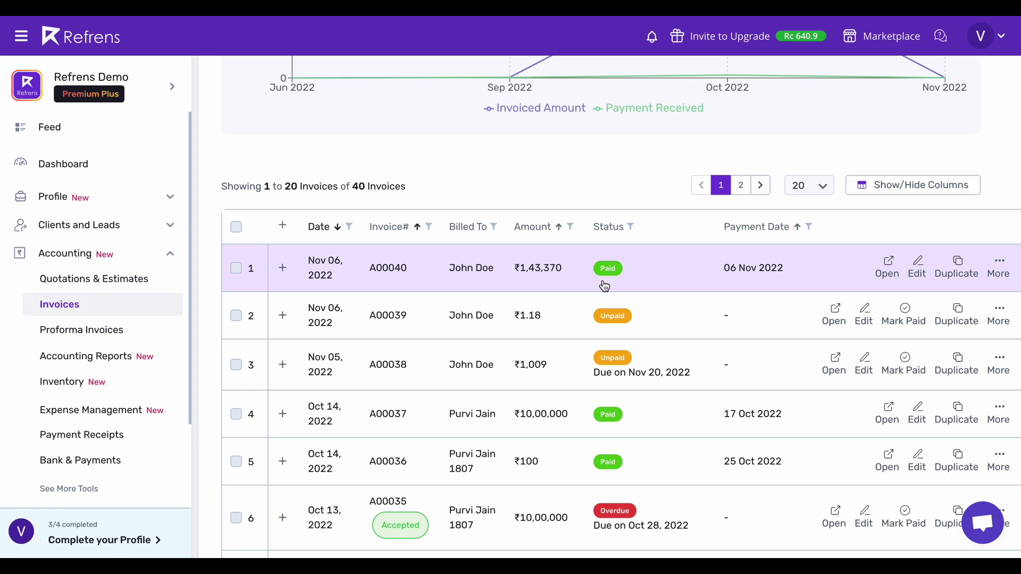
Collapse the Accounting section and expand Manage team in the sidebar.
scroll(606, 286, down, 1)
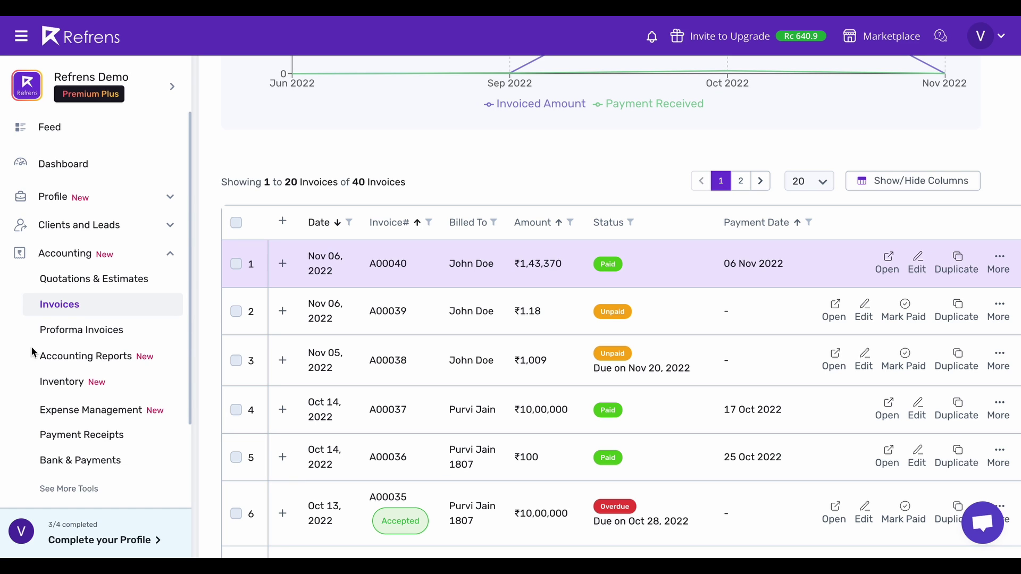
click(166, 252)
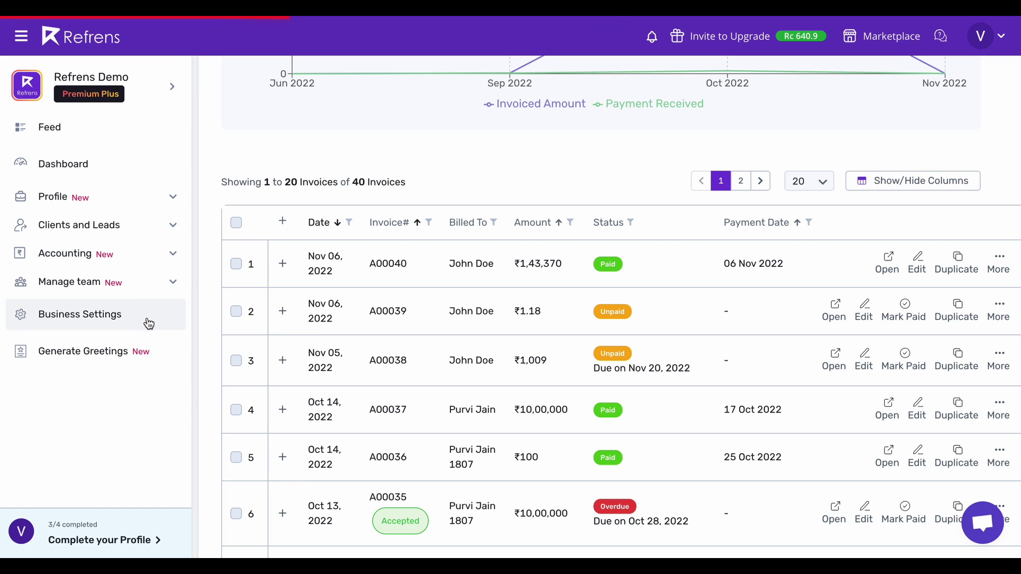
click(132, 290)
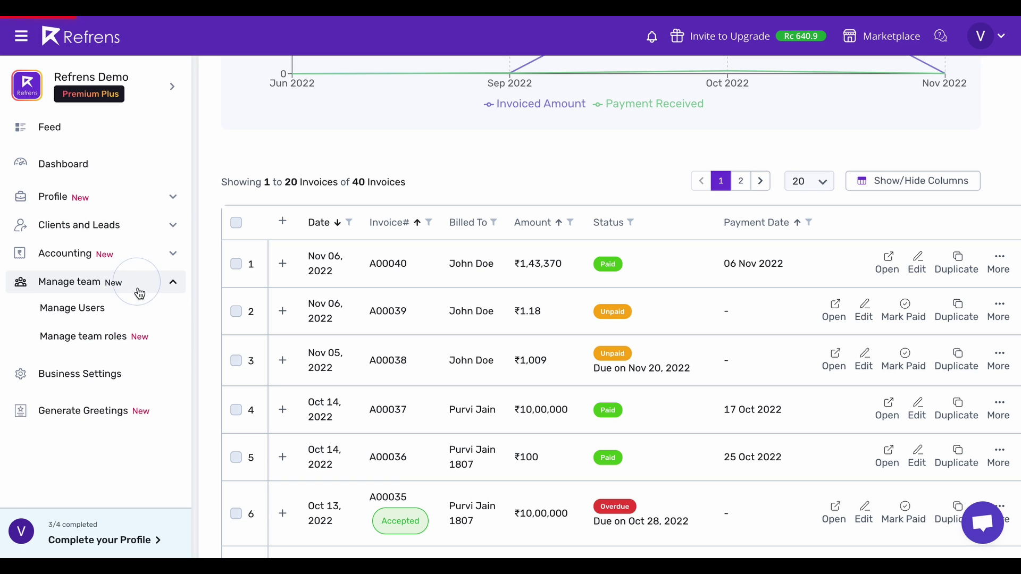
Open Manage team roles to see the Super Admin and Accountant roles.
click(125, 338)
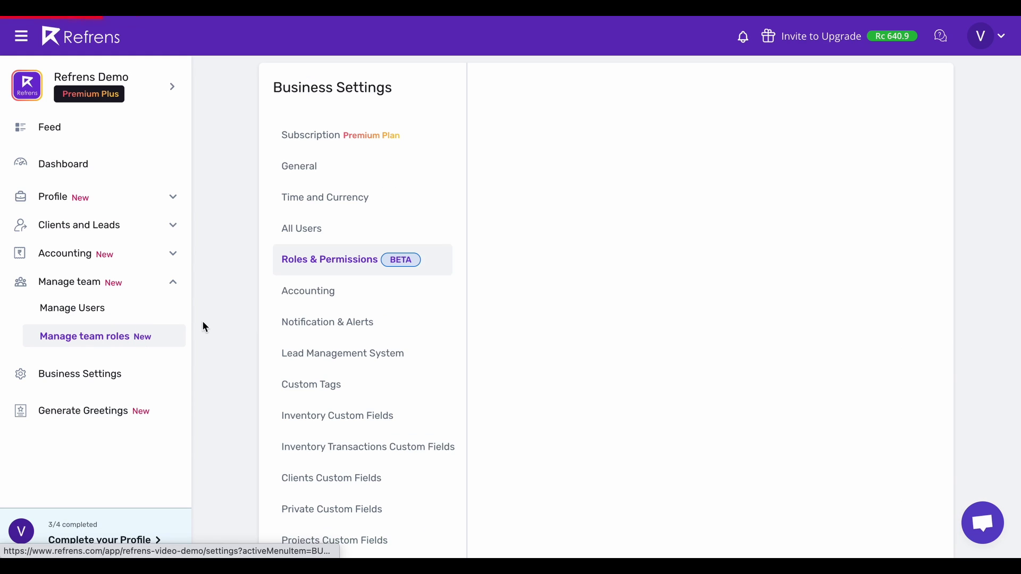